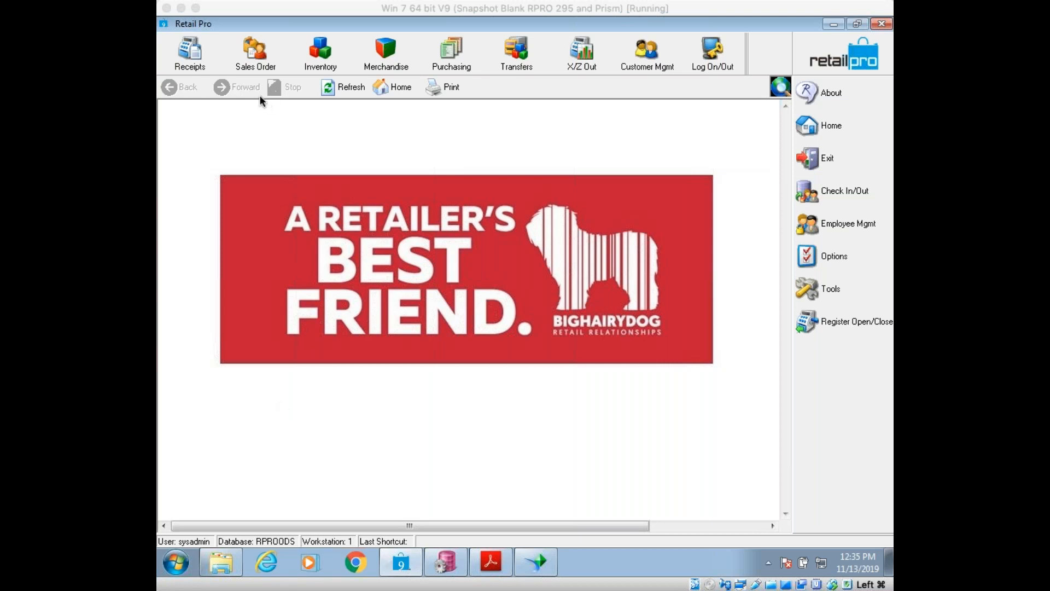
# Step: Open the first customer's record in form view to check the loyalty balance
pyautogui.click(643, 63)
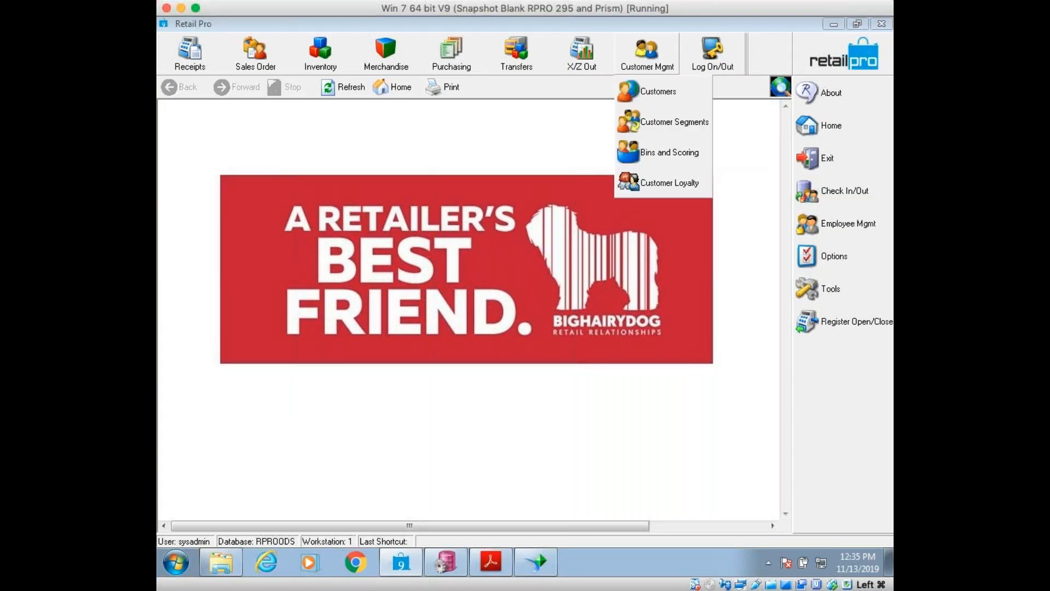
pyautogui.click(651, 91)
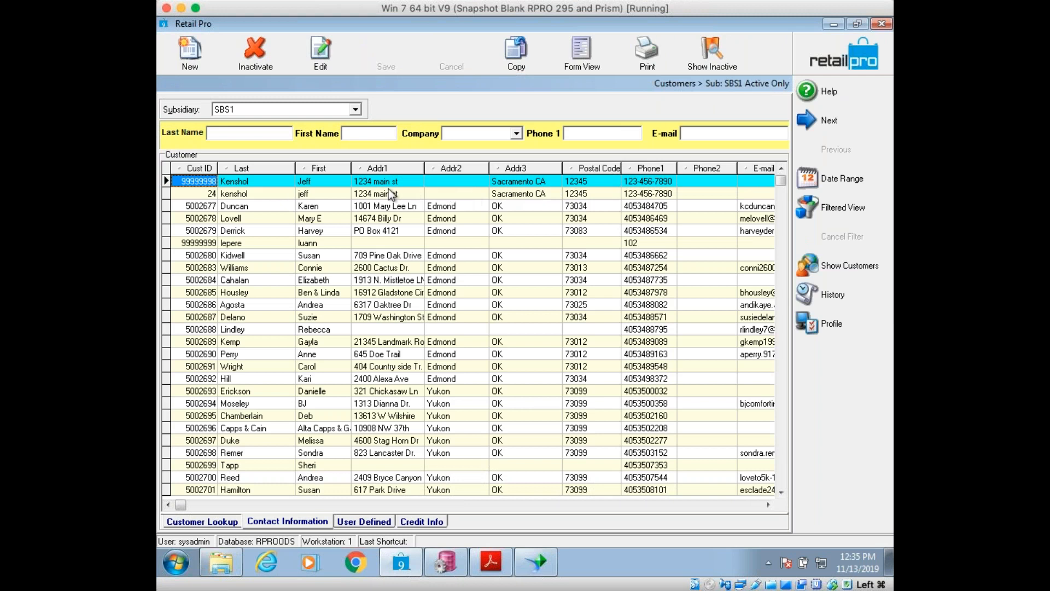
pyautogui.click(311, 182)
pyautogui.click(604, 54)
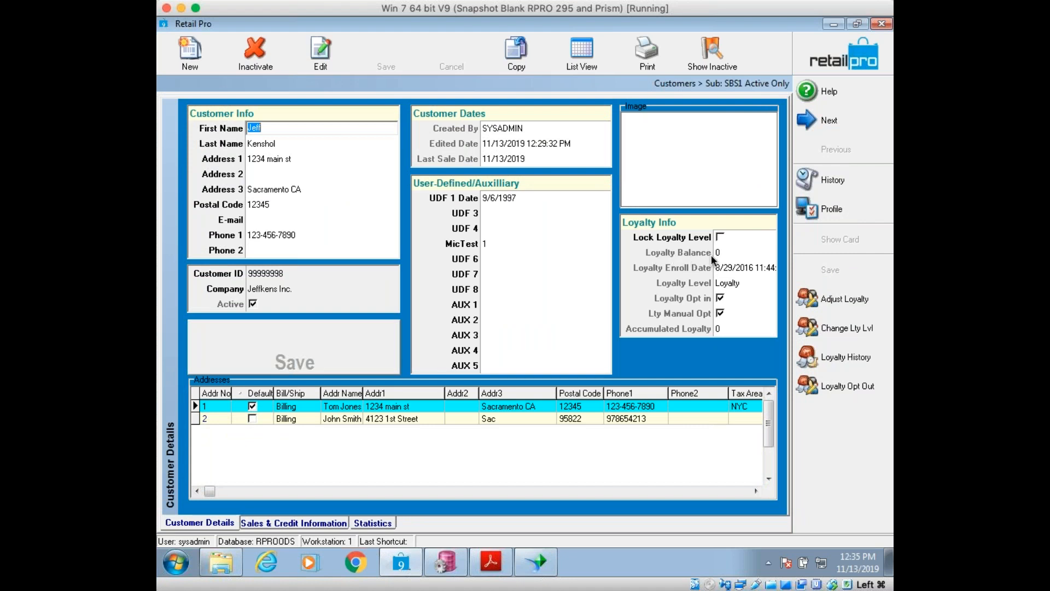
# Step: Create a new receipt and assign the customer by entering the customer's lookup number
pyautogui.click(822, 57)
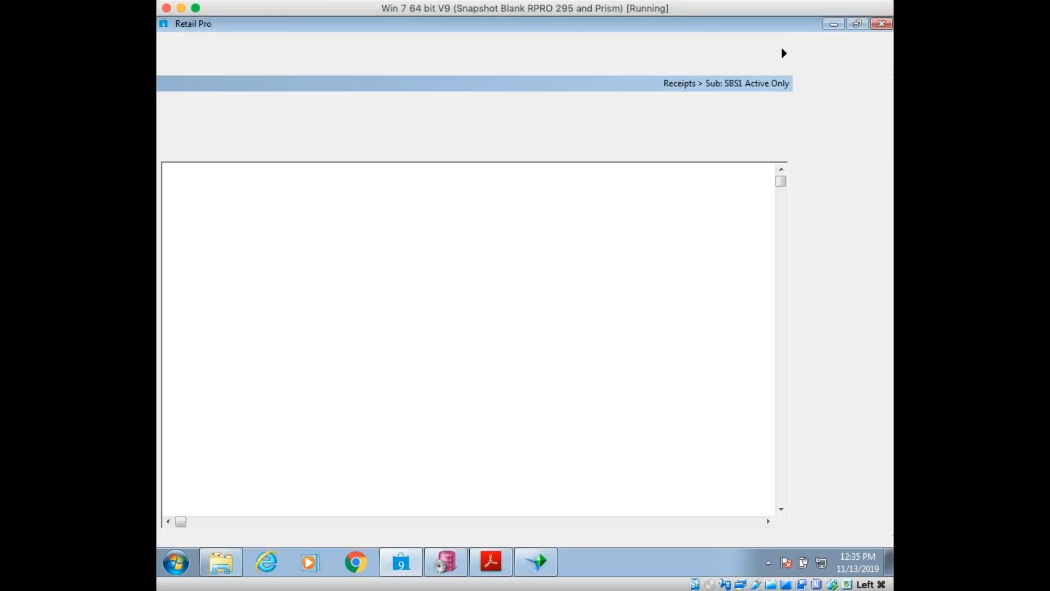
pyautogui.click(189, 60)
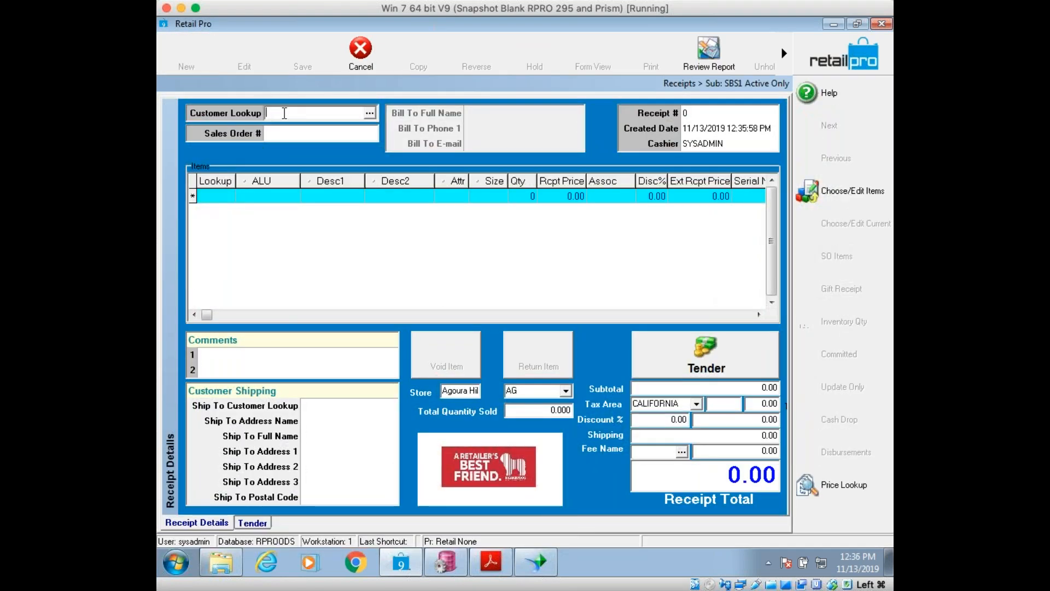
pyautogui.write('111222333')
pyautogui.press('Return')
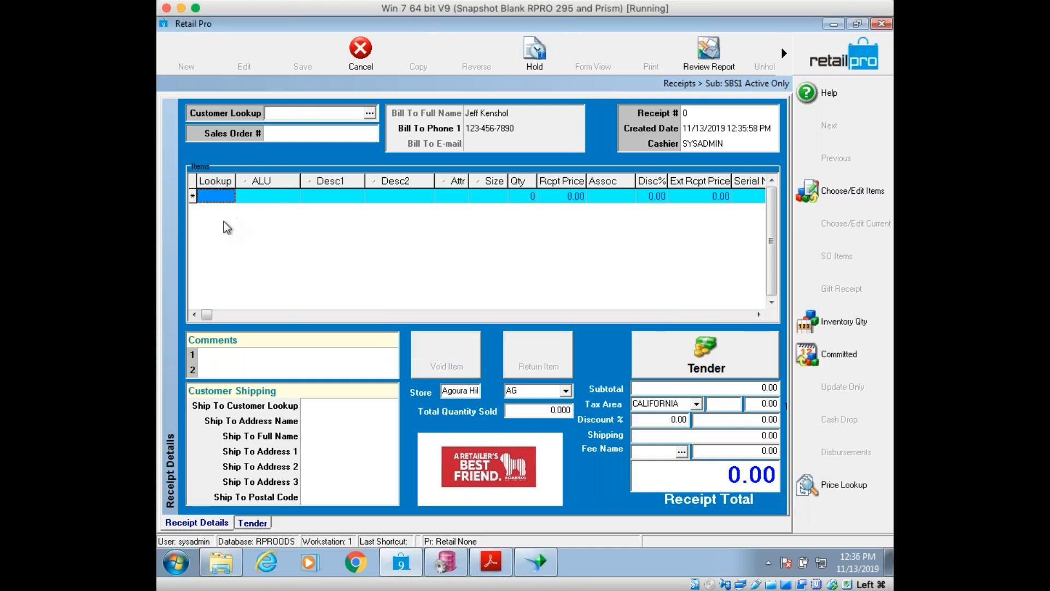
# Step: Add items 321667, 111125 and 987636 to the receipt
pyautogui.click(211, 200)
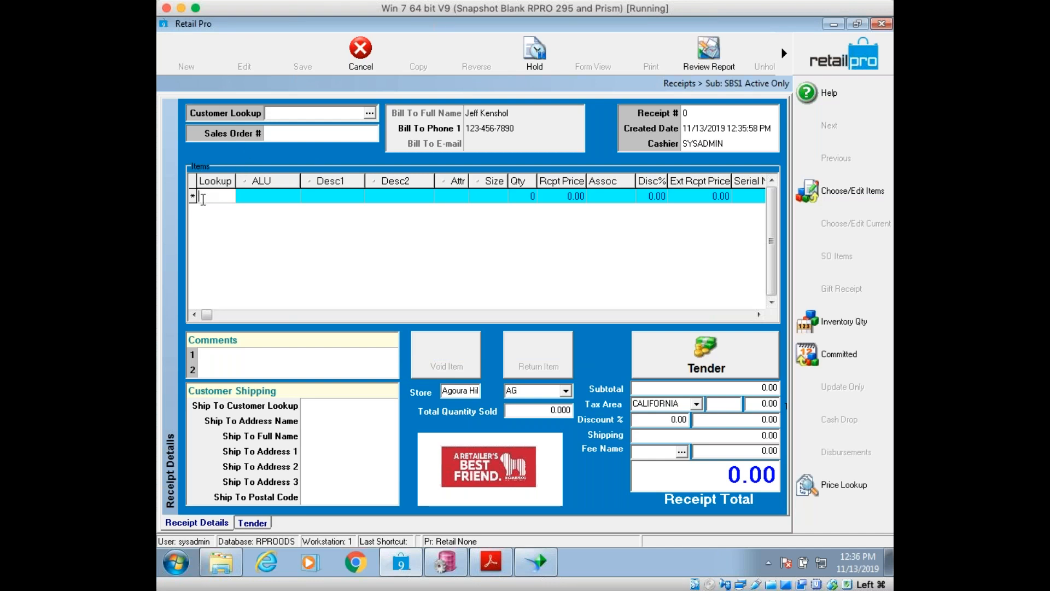
pyautogui.write('321667')
pyautogui.press('Return')
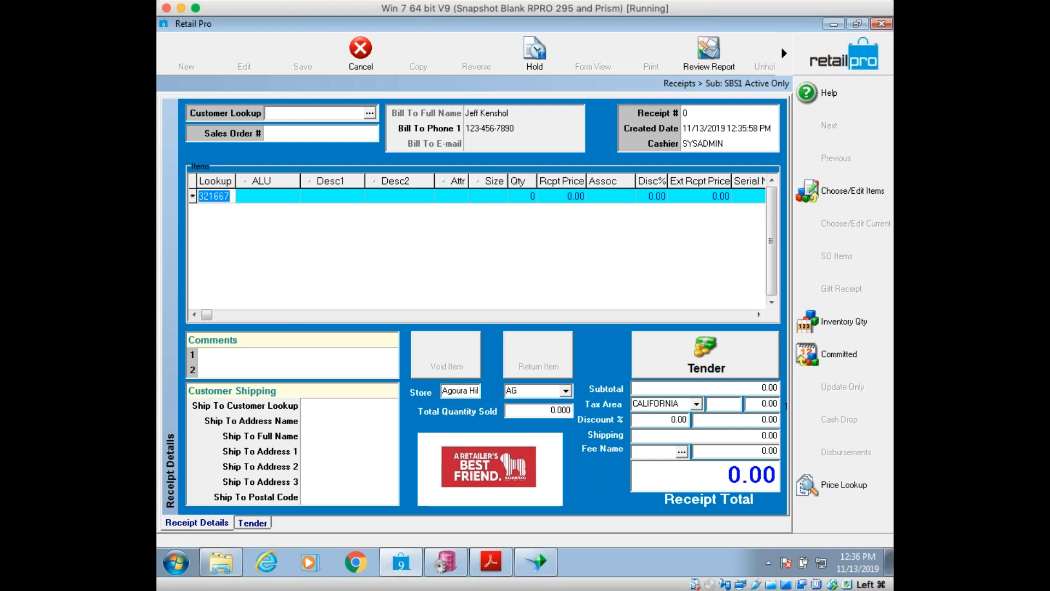
pyautogui.write('111125')
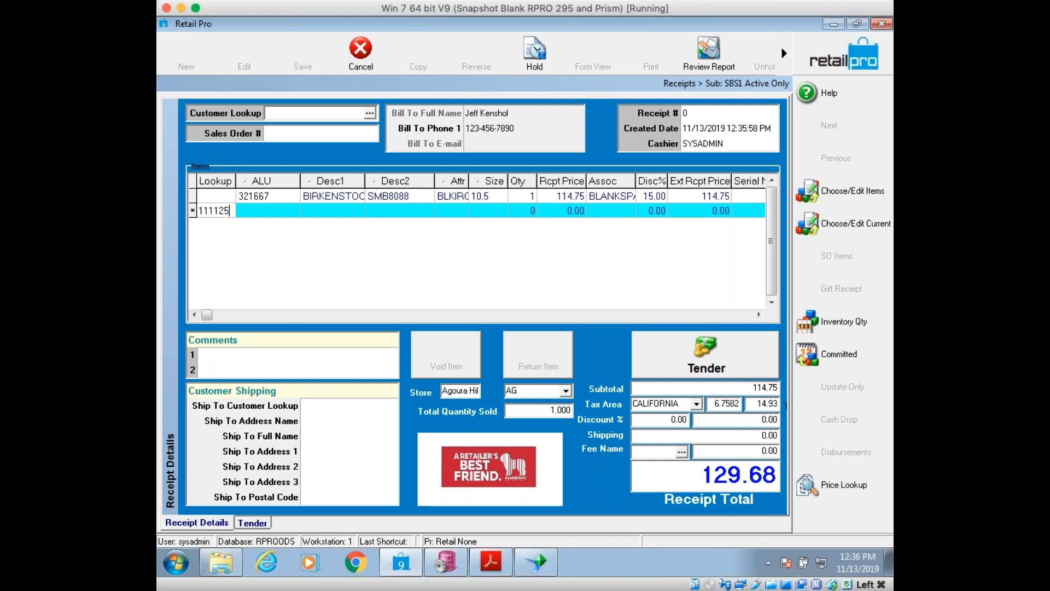
pyautogui.press('Return')
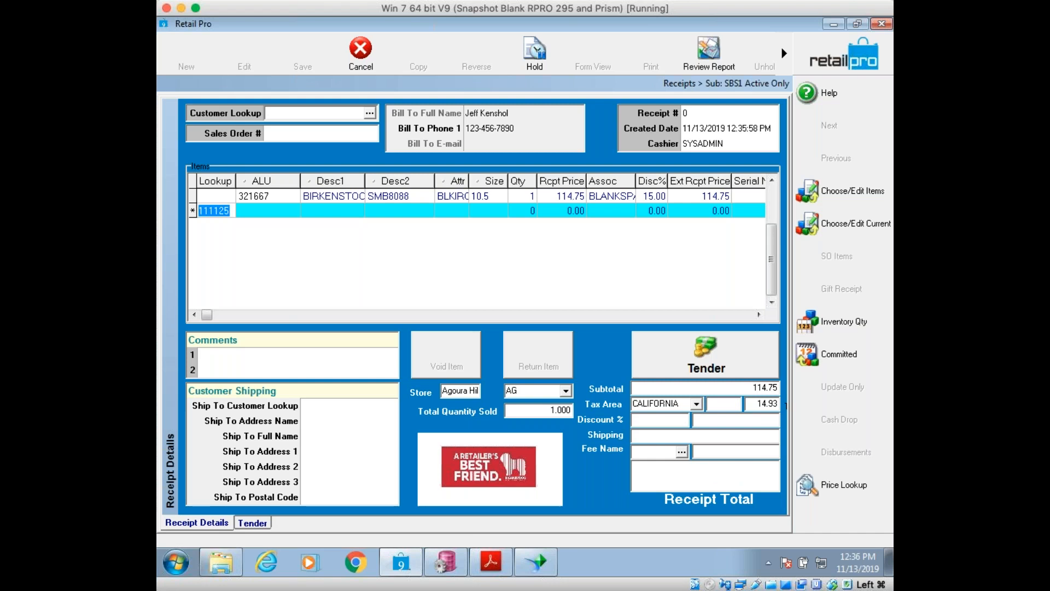
pyautogui.write('987')
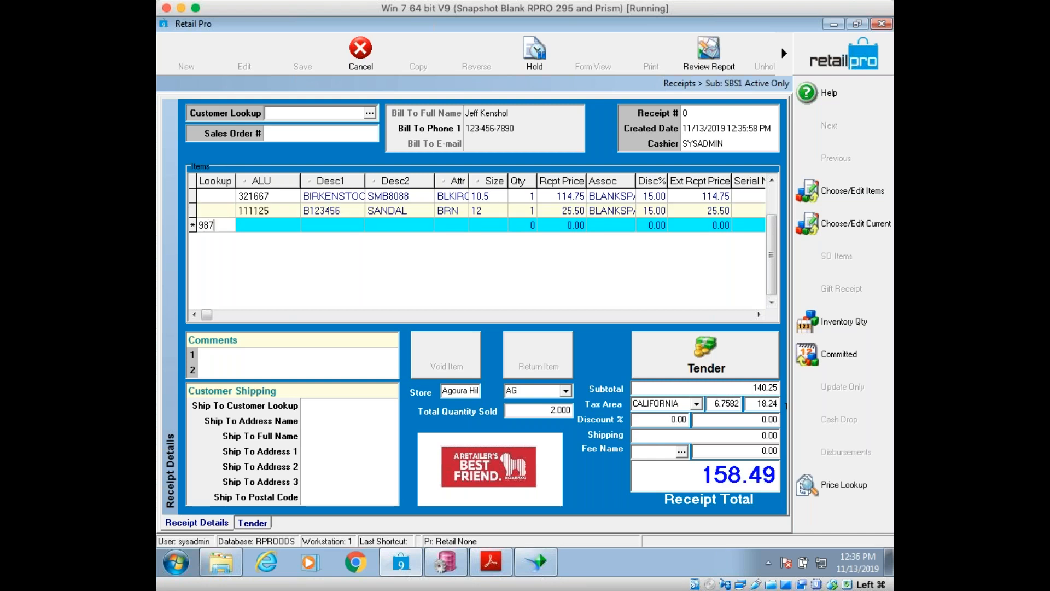
pyautogui.write('636')
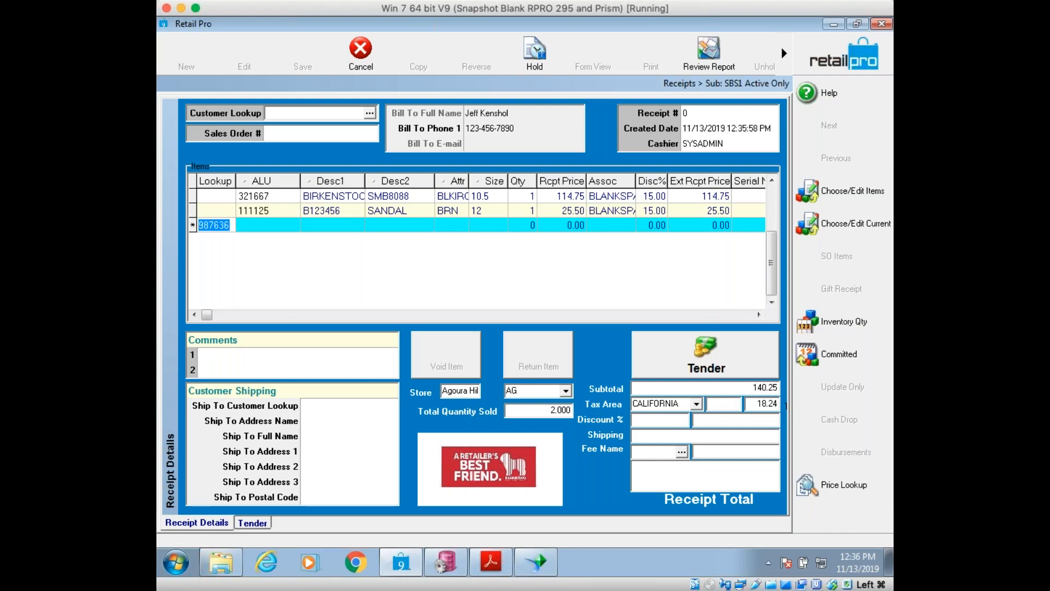
pyautogui.press('Return')
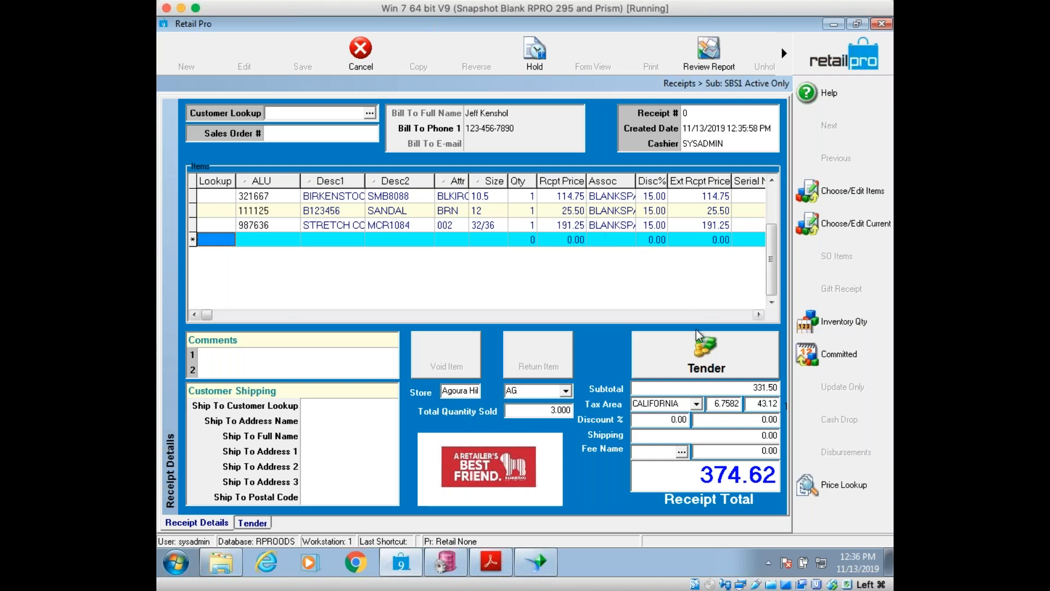
# Step: Tender the full amount in cash, update the receipt without printing or emailing it, and discard the blank follow-up receipt
pyautogui.click(701, 349)
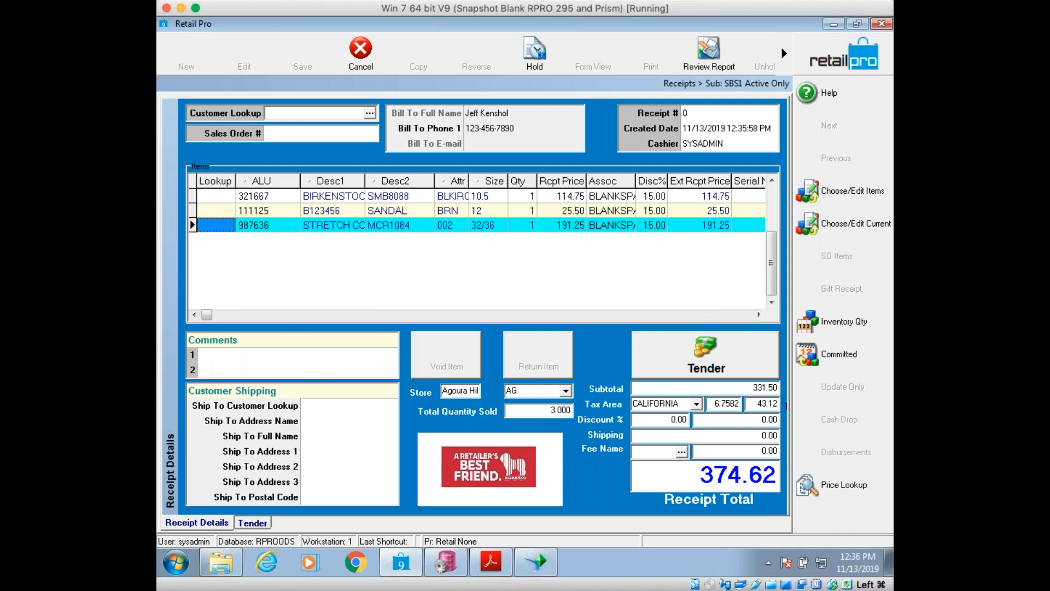
pyautogui.click(261, 264)
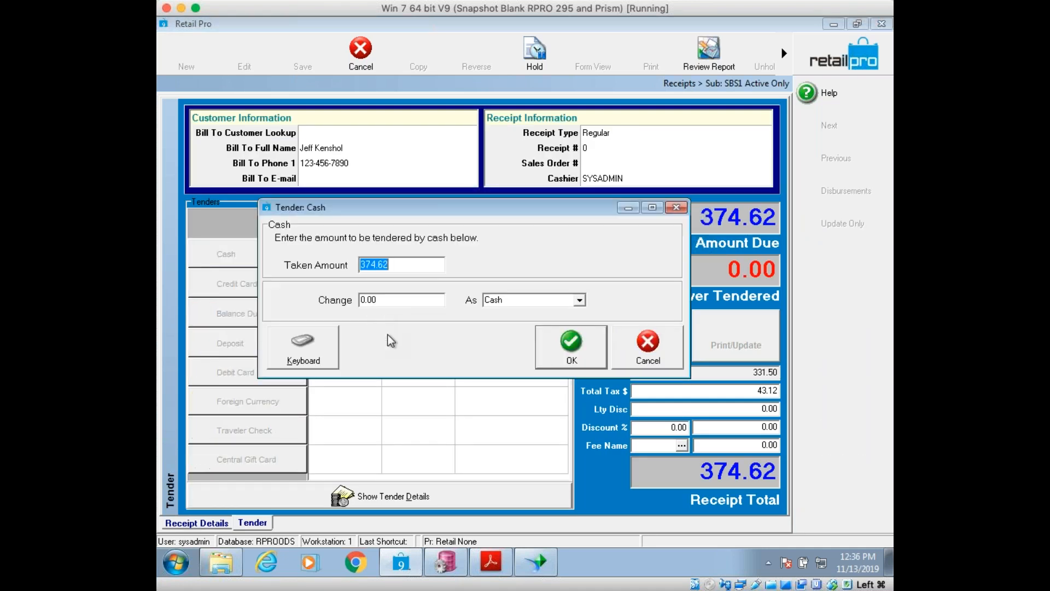
pyautogui.click(568, 355)
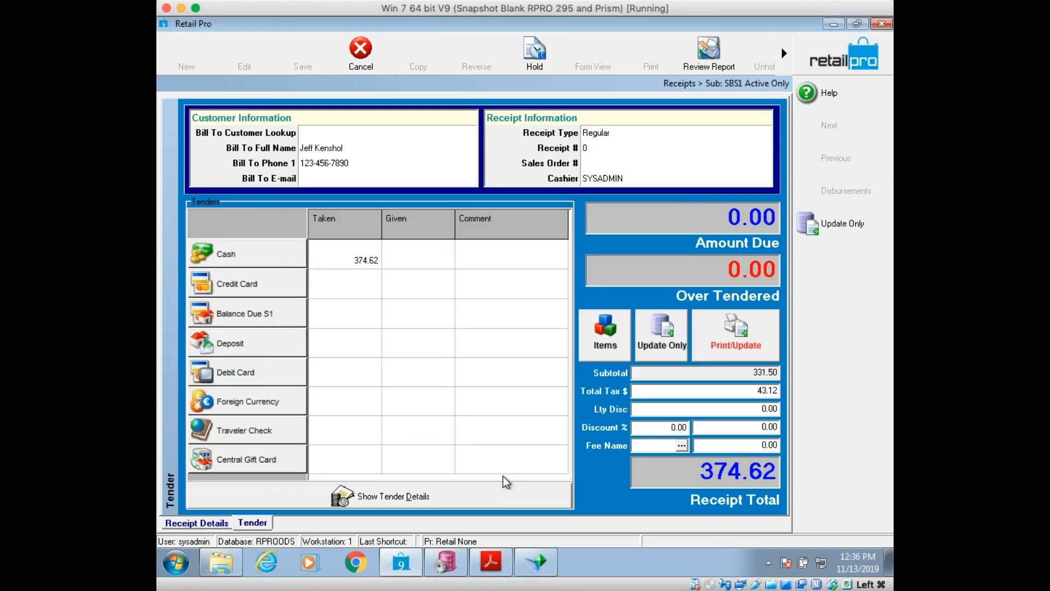
pyautogui.click(665, 332)
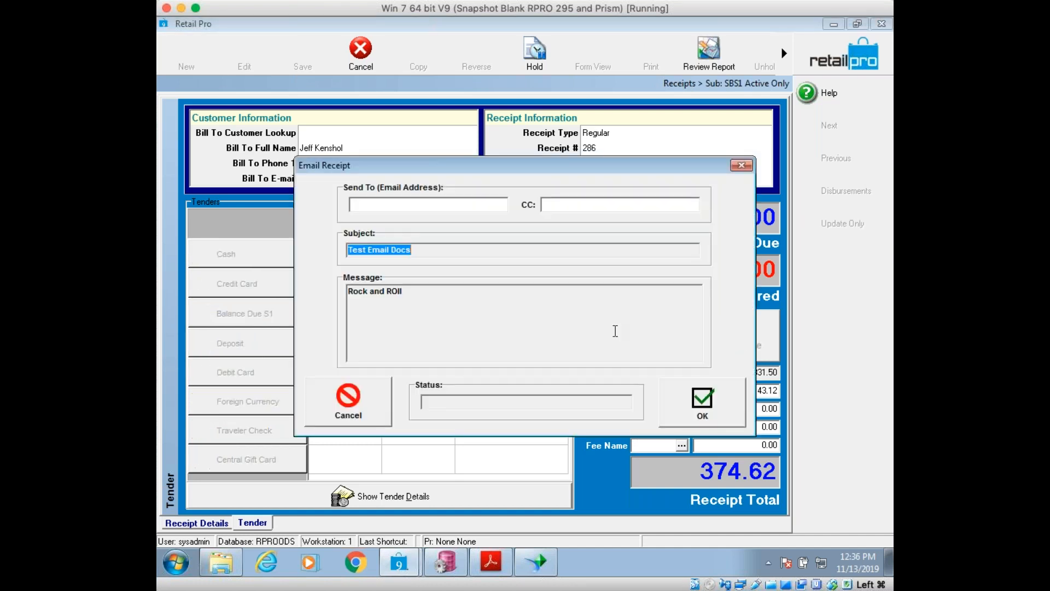
pyautogui.click(352, 417)
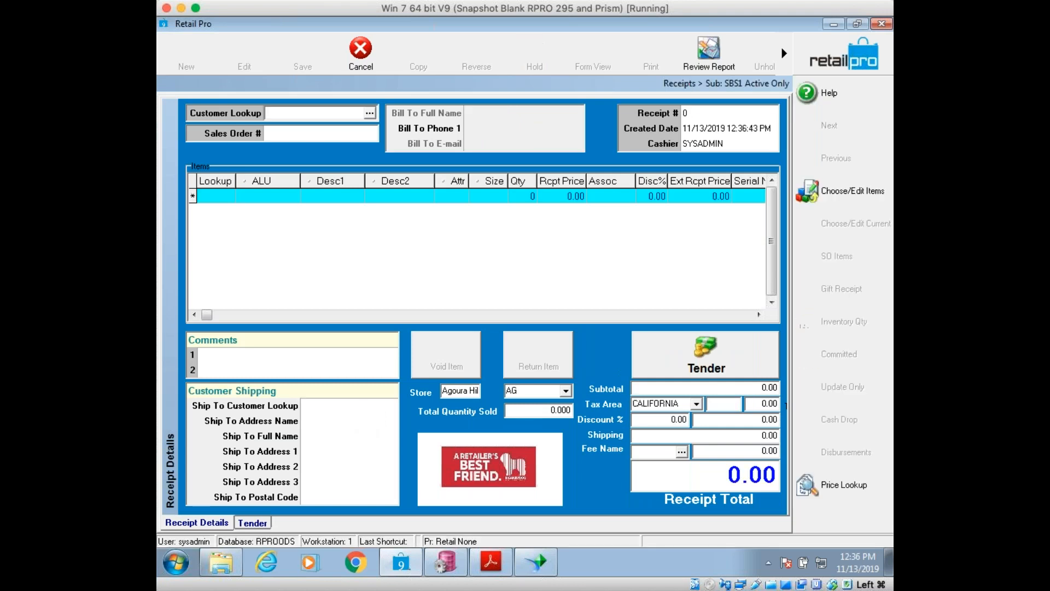
pyautogui.click(359, 50)
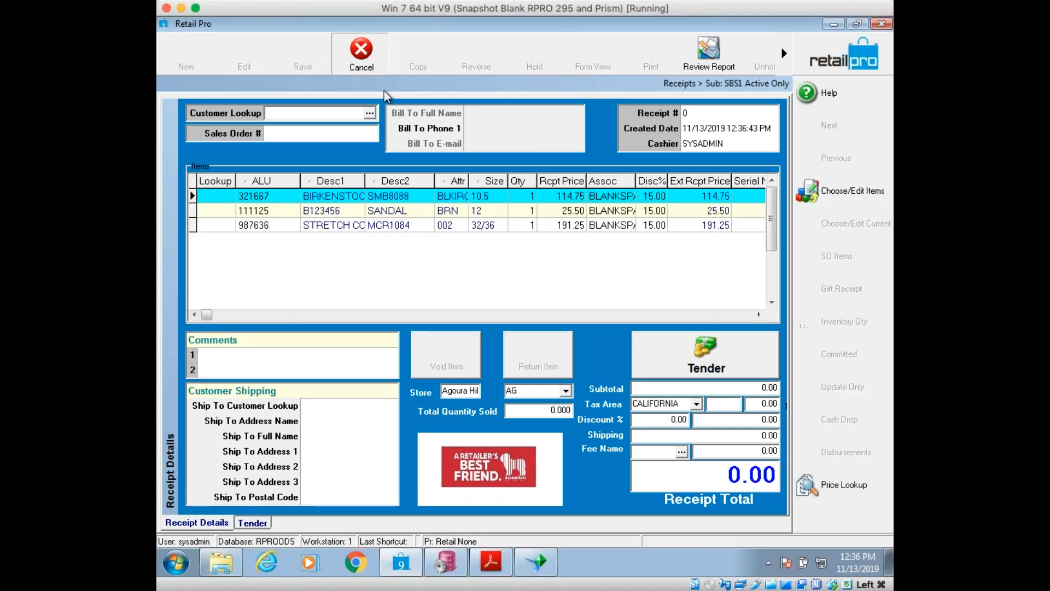
# Step: Reopen the same customer's record in form view to check the loyalty points after the sale
pyautogui.click(839, 53)
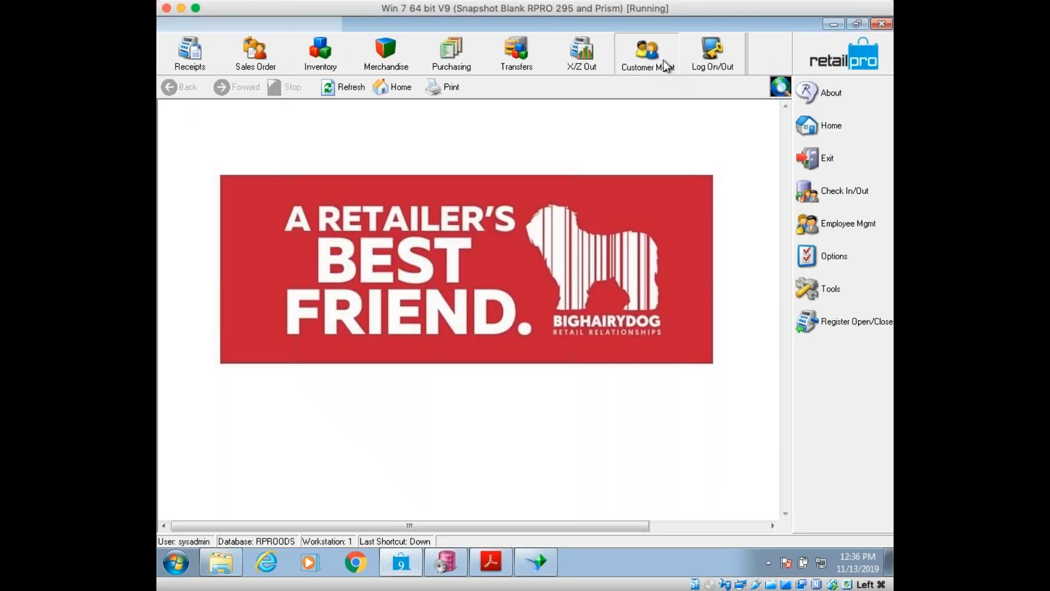
pyautogui.click(664, 61)
pyautogui.click(658, 95)
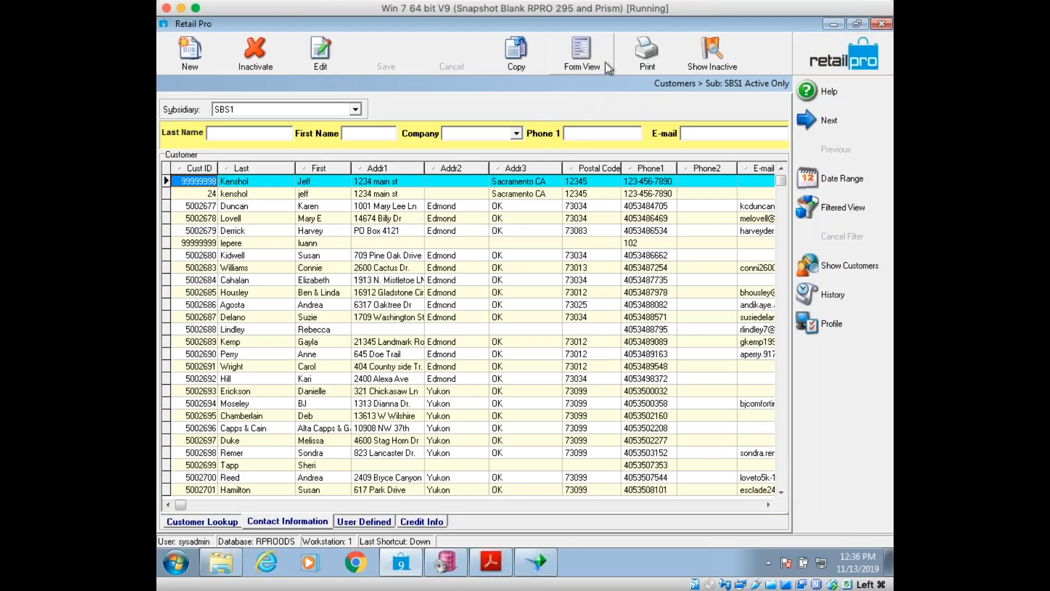
pyautogui.click(594, 54)
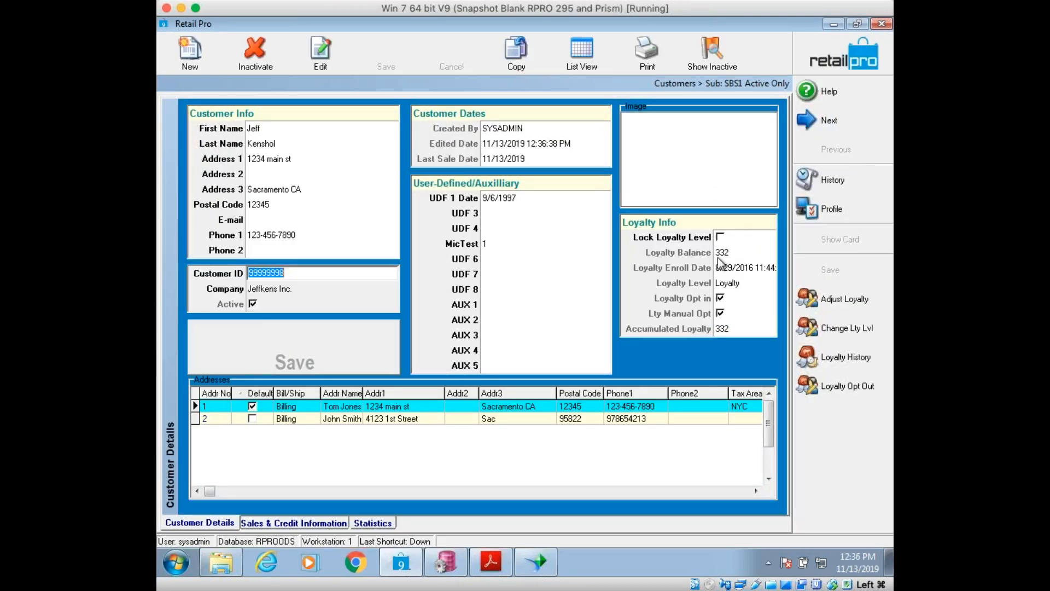
# Step: Create another receipt for the same customer using the customer's lookup number and add item 111125
pyautogui.click(833, 61)
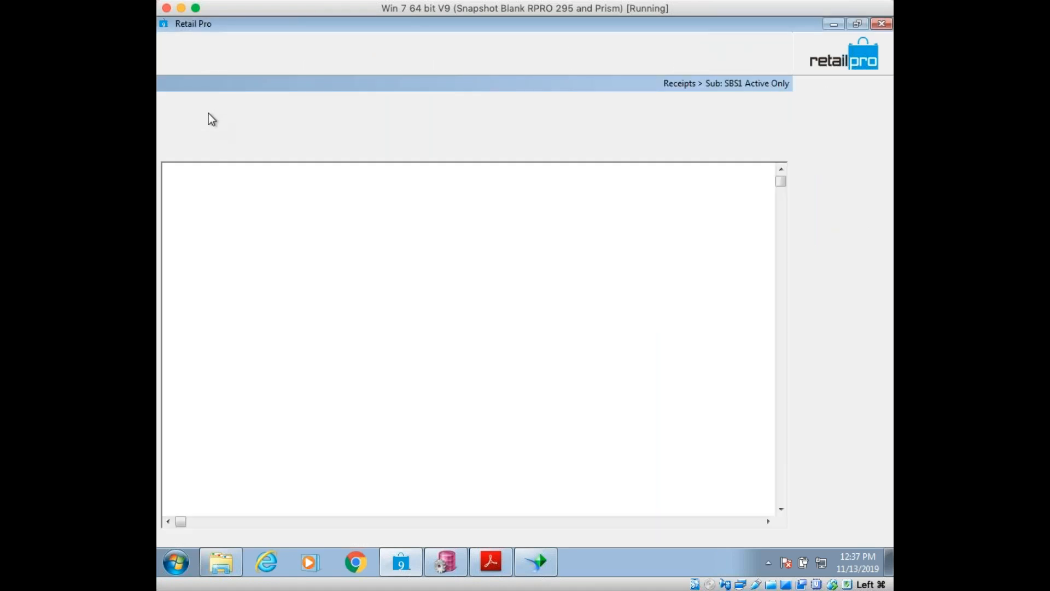
pyautogui.click(187, 60)
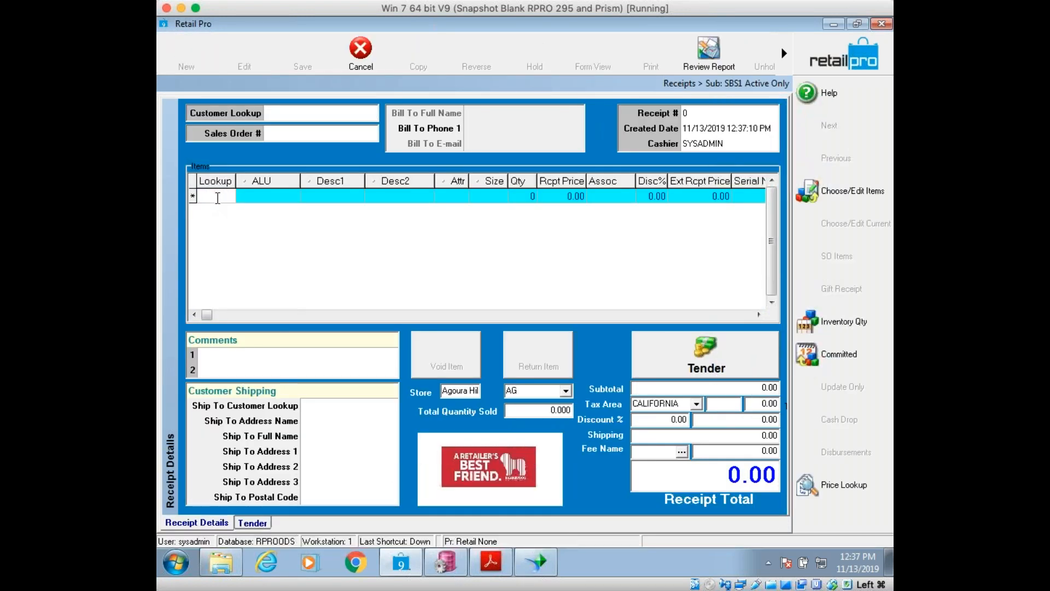
pyautogui.click(293, 114)
pyautogui.write('111222333')
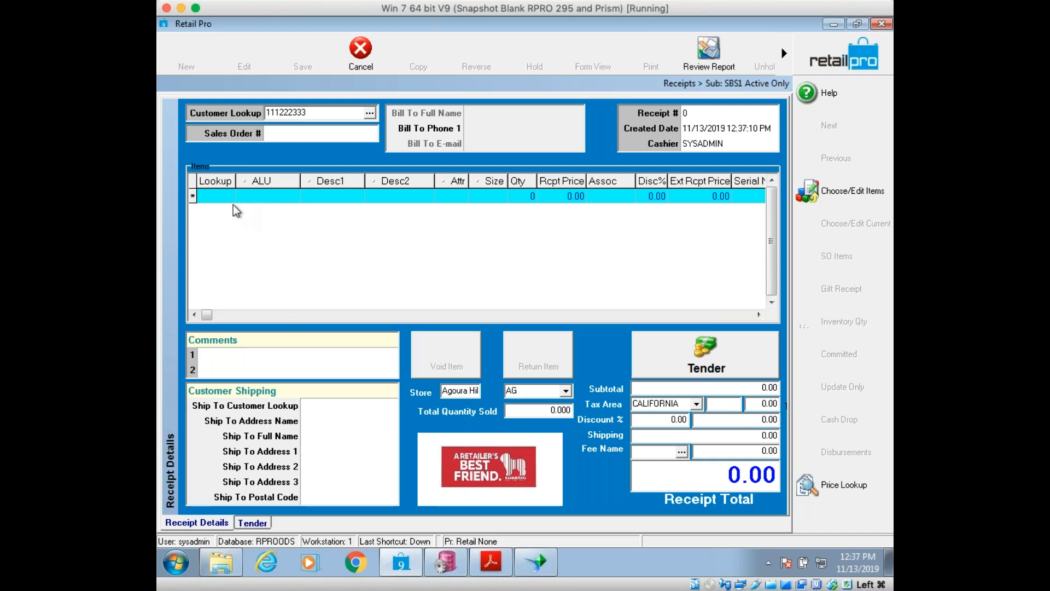
pyautogui.press('Return')
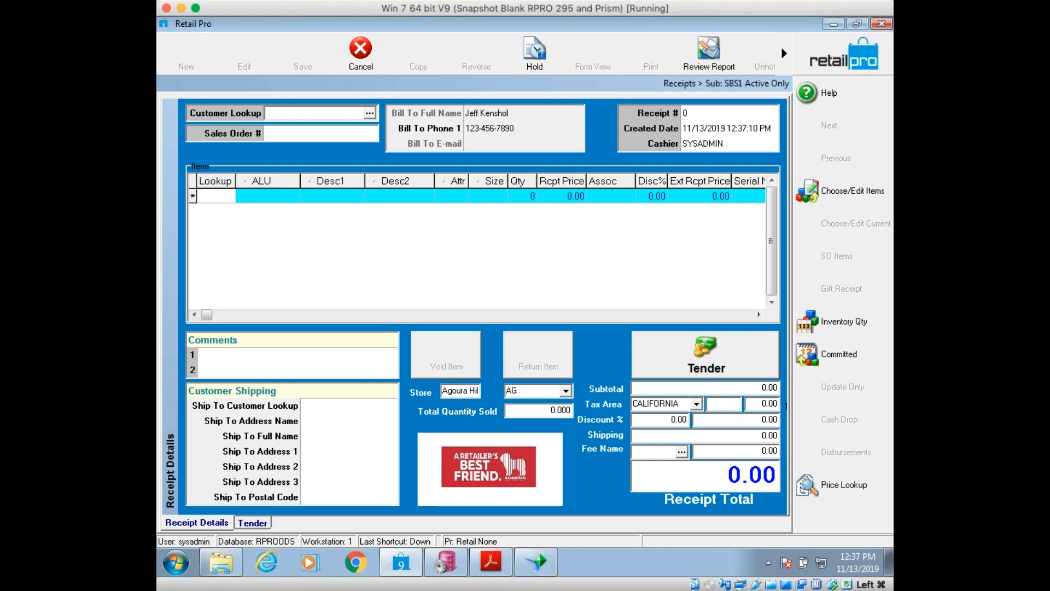
pyautogui.write('111125')
pyautogui.press('Down')
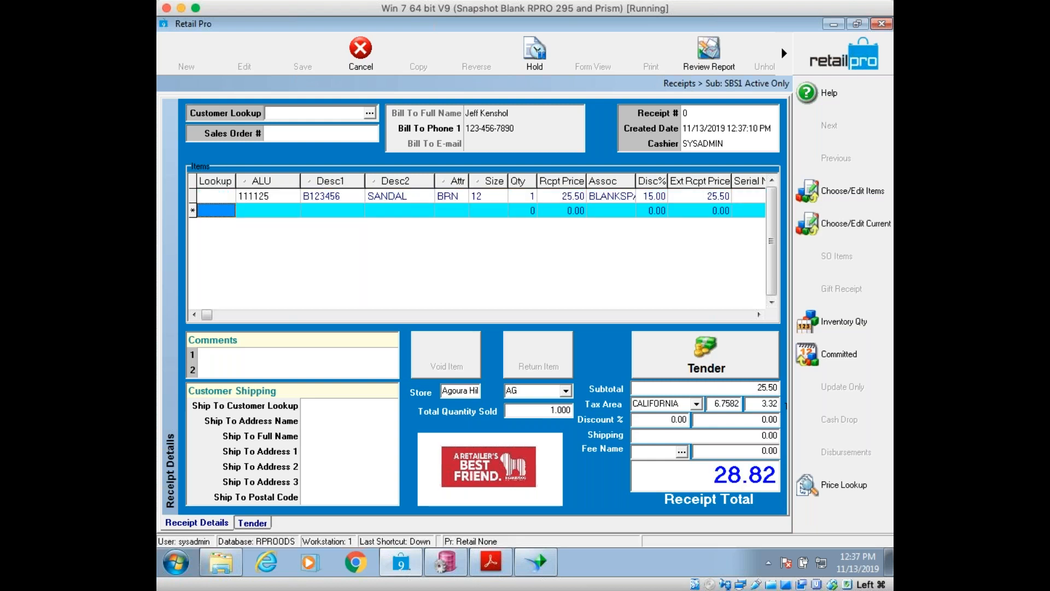
# Step: Proceed to tender and apply 332 loyalty points to the receipt
pyautogui.click(705, 365)
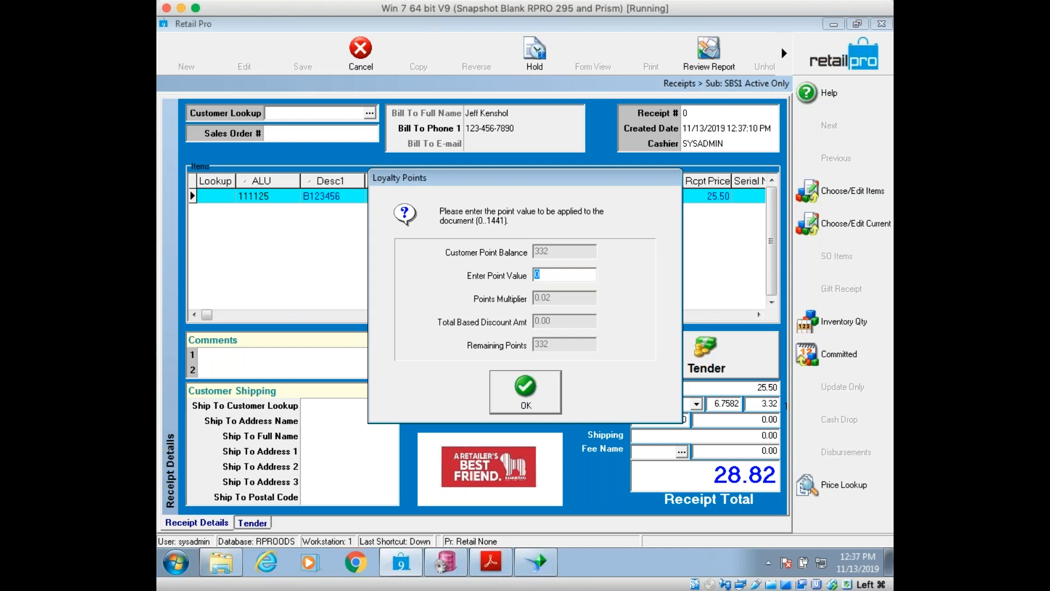
pyautogui.write('332')
pyautogui.click(541, 399)
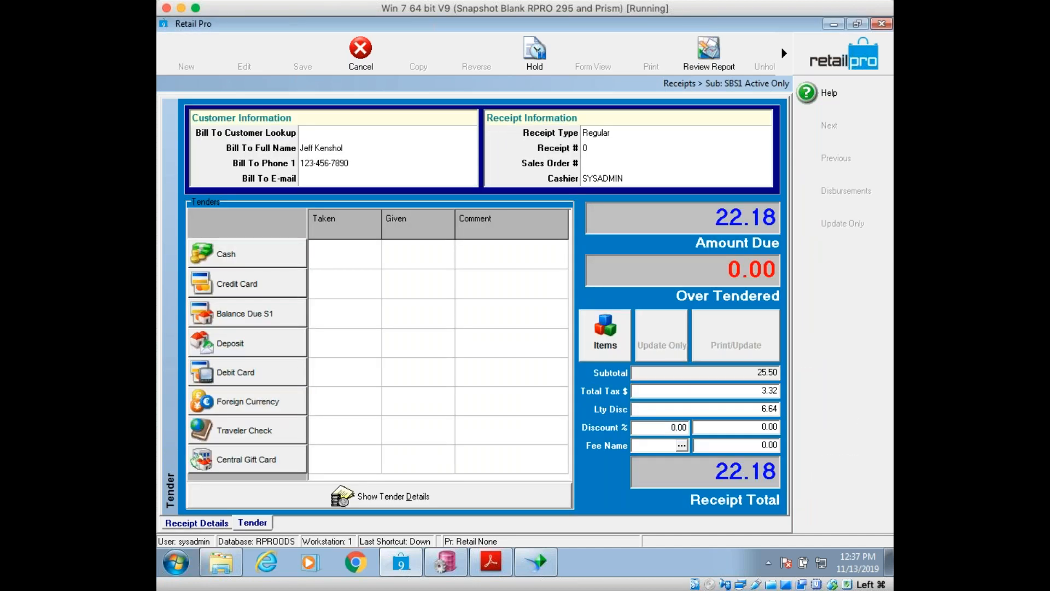
# Step: Review the discounted totals, then tender the remaining balance in cash and update the receipt without printing or emailing it
pyautogui.click(753, 374)
pyautogui.click(738, 389)
pyautogui.click(755, 407)
pyautogui.click(769, 477)
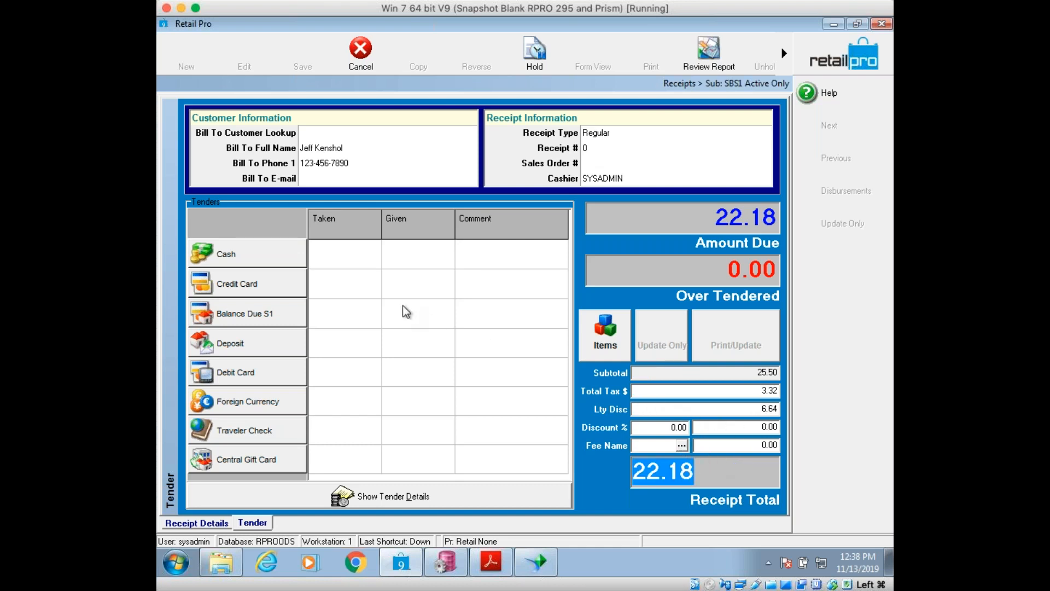
pyautogui.click(261, 258)
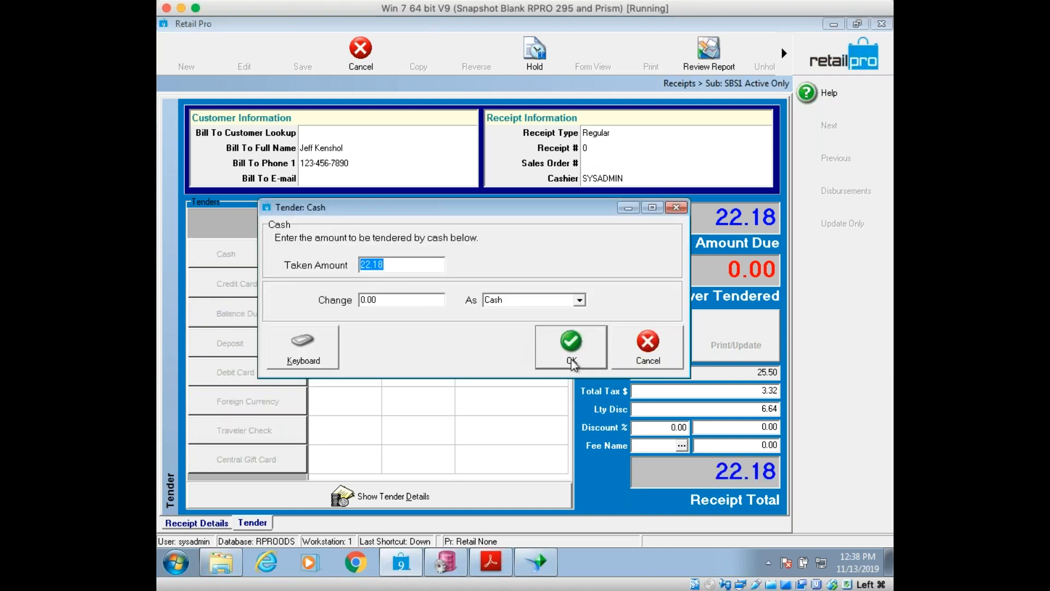
pyautogui.click(575, 357)
pyautogui.click(659, 336)
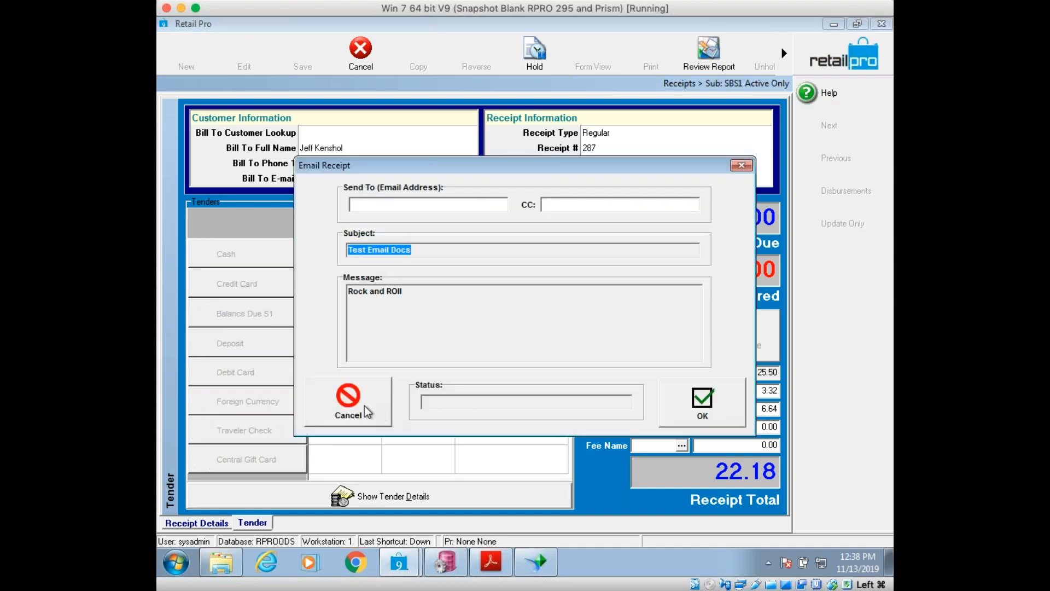
pyautogui.click(366, 412)
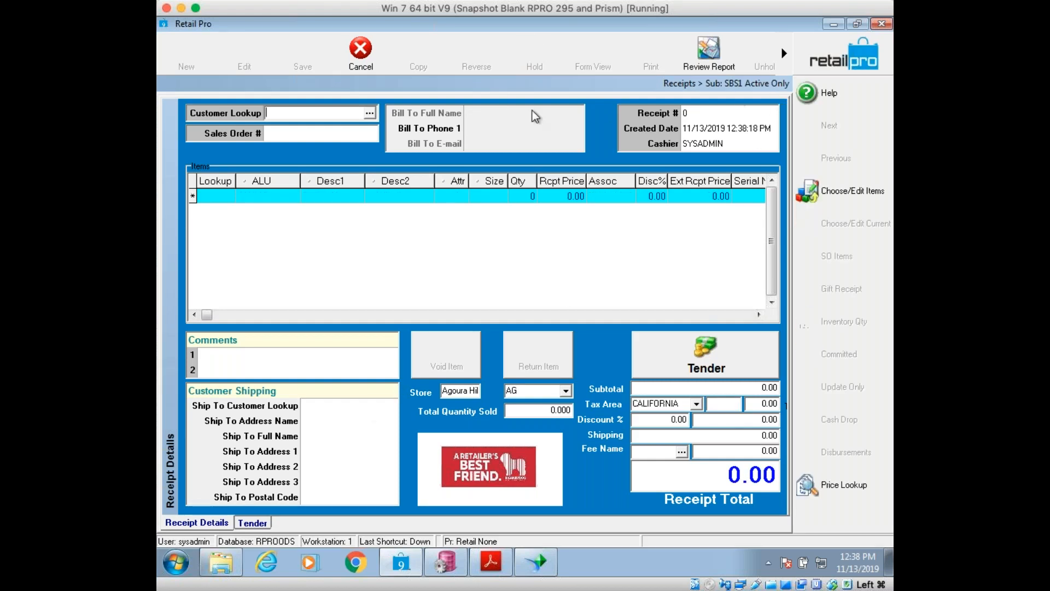
pyautogui.click(349, 50)
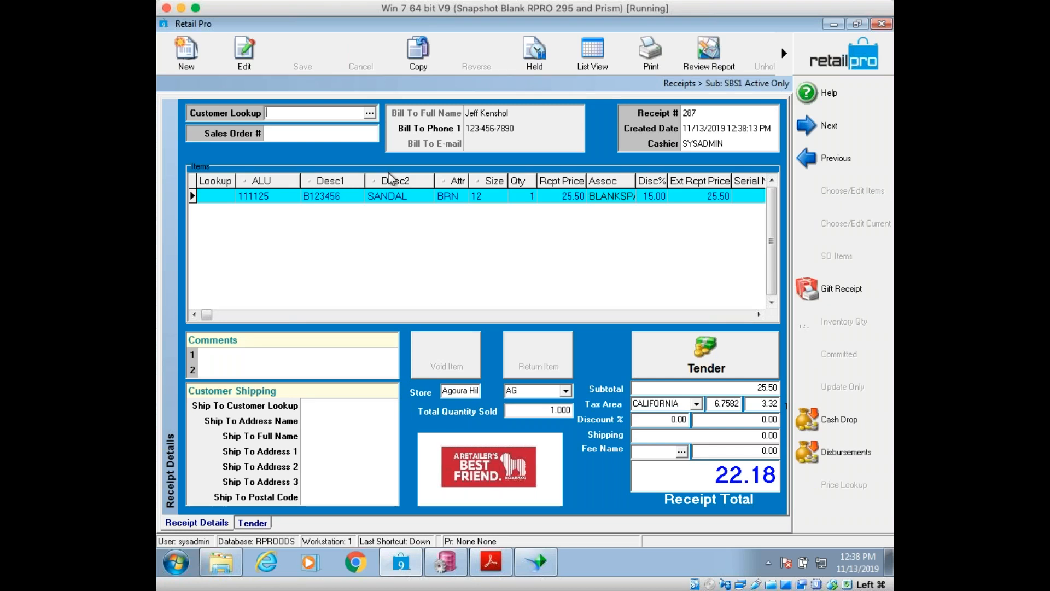
pyautogui.click(811, 65)
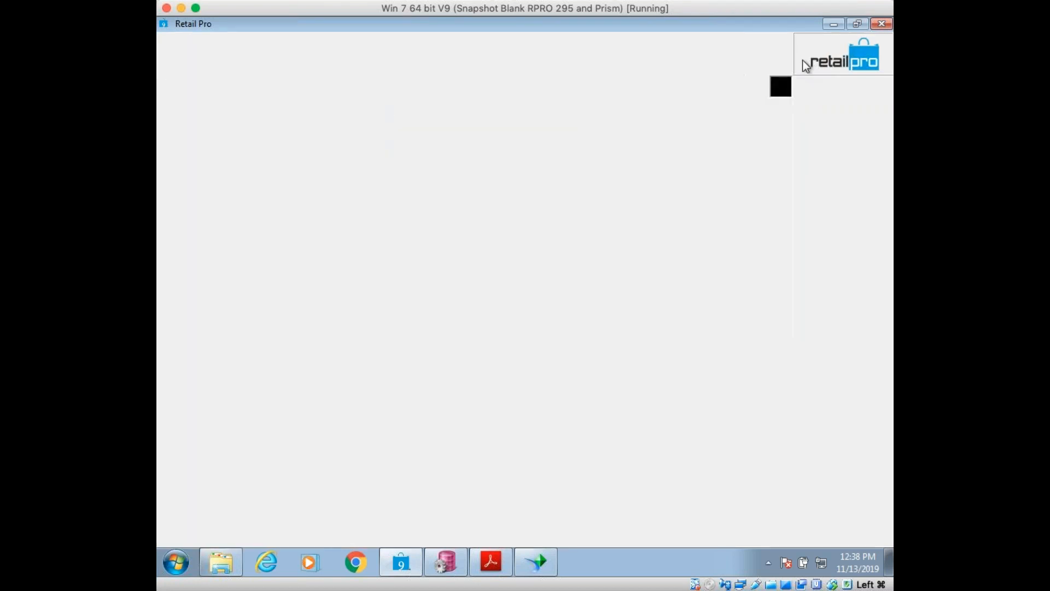
# Step: Open the customer loyalty programs and review the existing Loyalty program's earn and redeem settings without changing them
pyautogui.click(655, 59)
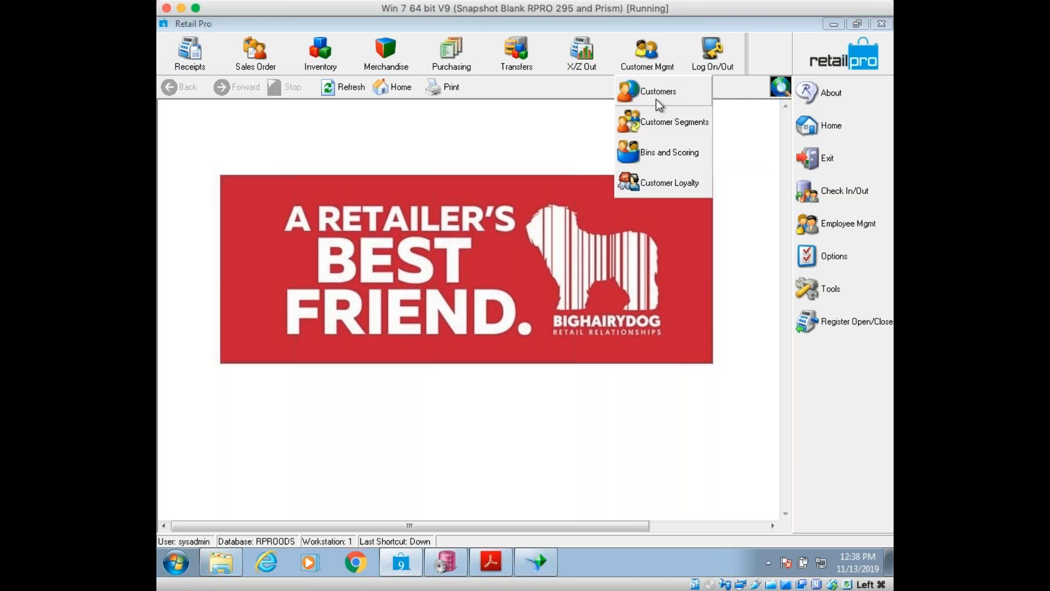
pyautogui.click(668, 187)
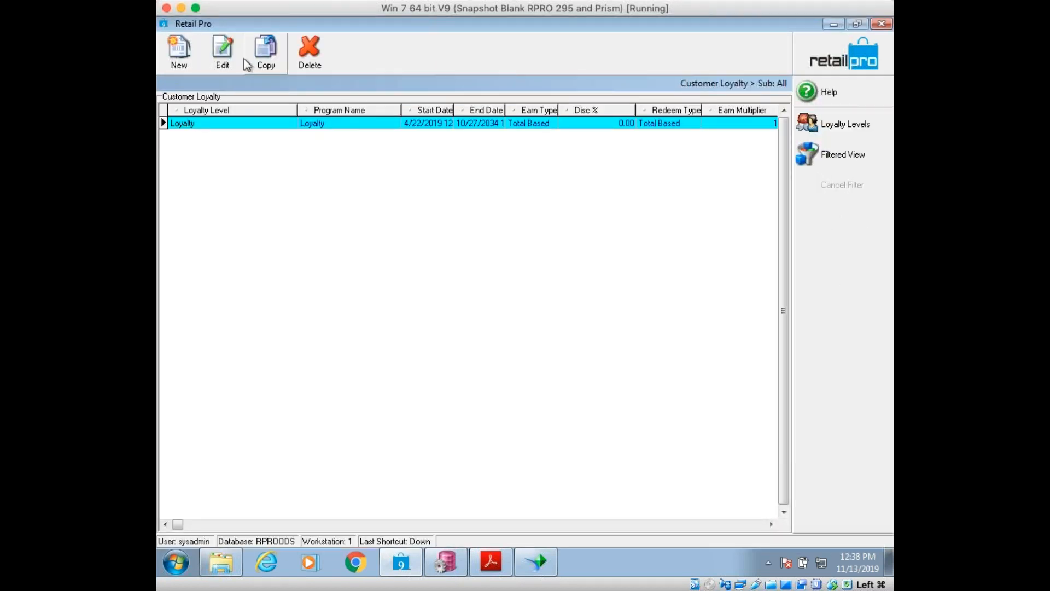
pyautogui.click(225, 58)
pyautogui.moveTo(703, 174); pyautogui.dragTo(417, 140)
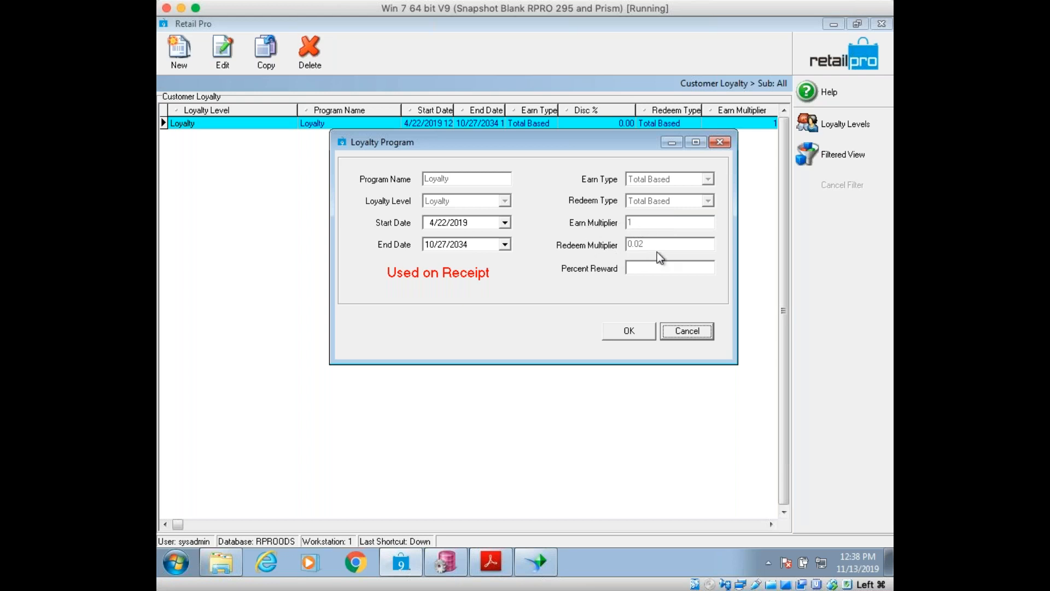
pyautogui.click(694, 330)
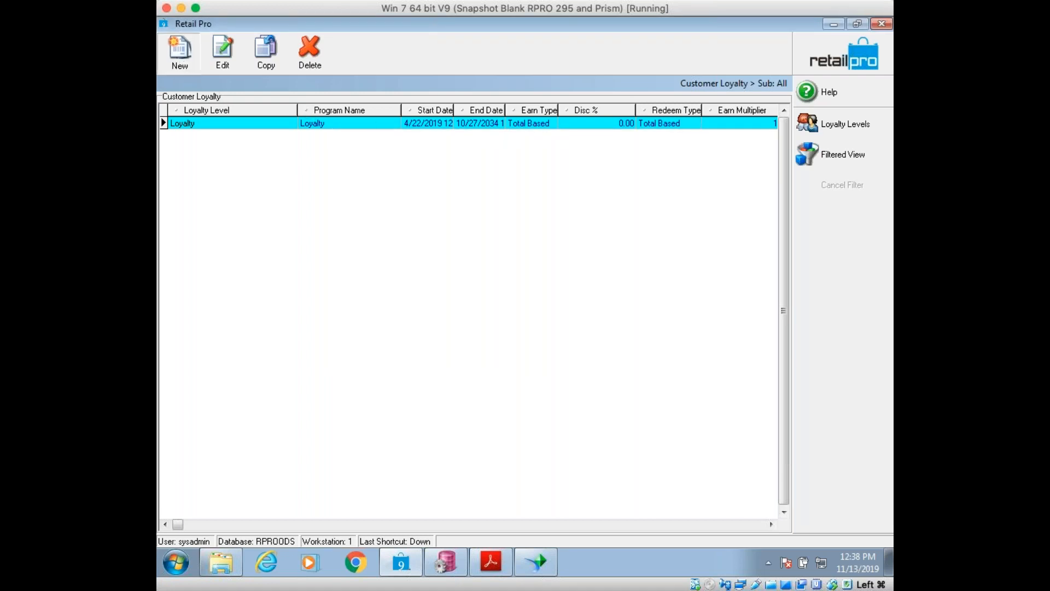
# Step: Start a new loyalty program and examine the available loyalty levels, earn types and redeem types
pyautogui.click(179, 52)
pyautogui.moveTo(670, 177); pyautogui.dragTo(348, 145)
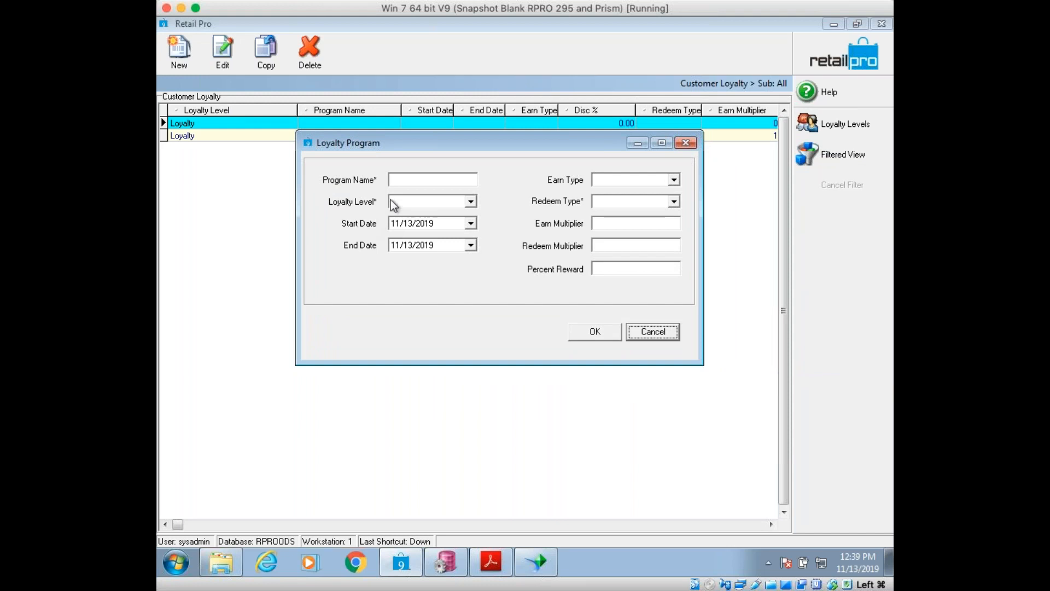
pyautogui.click(405, 180)
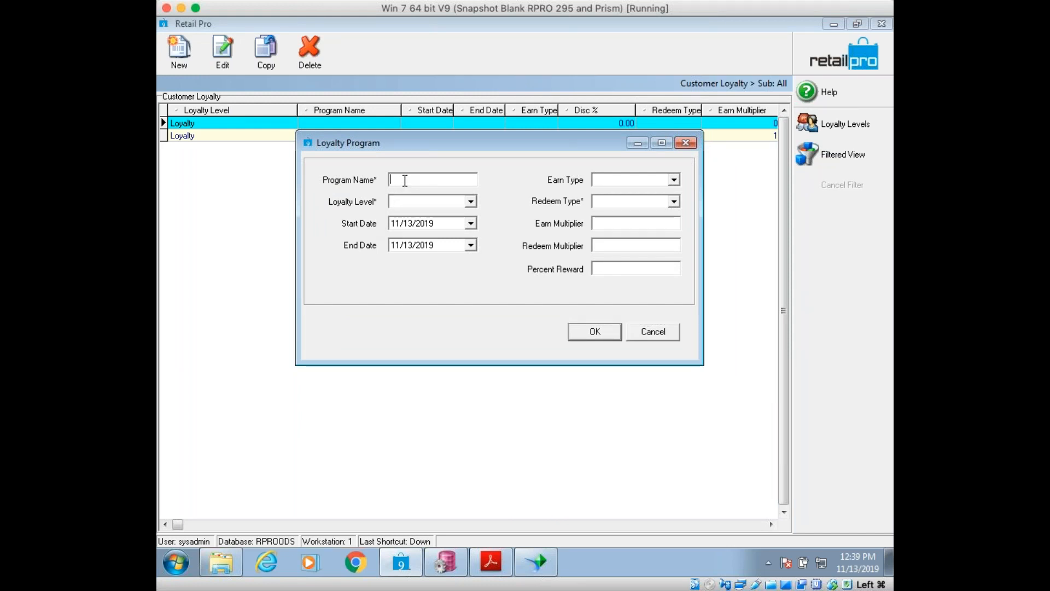
pyautogui.click(470, 202)
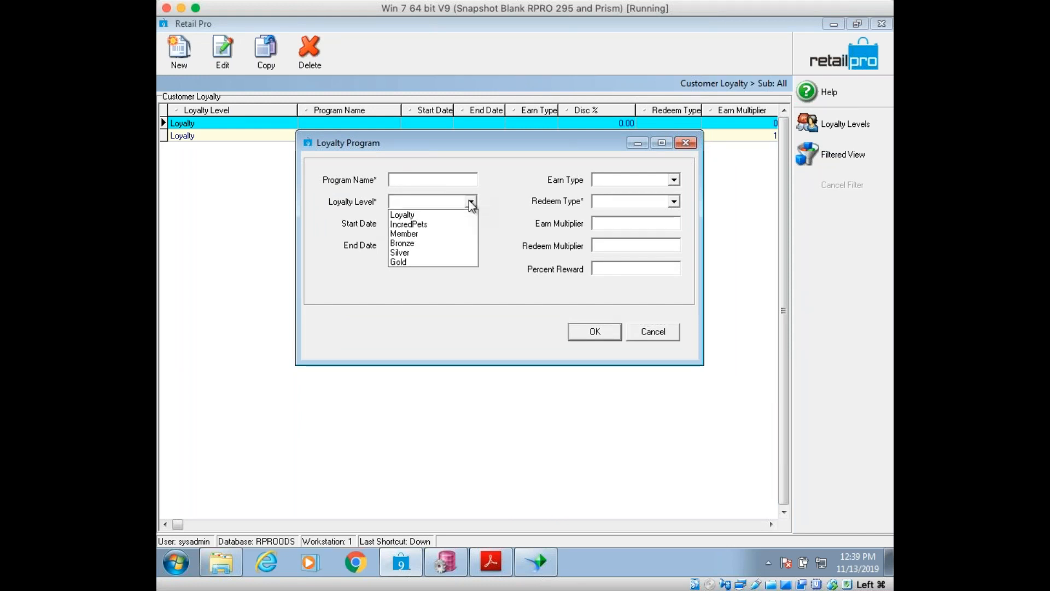
pyautogui.click(470, 202)
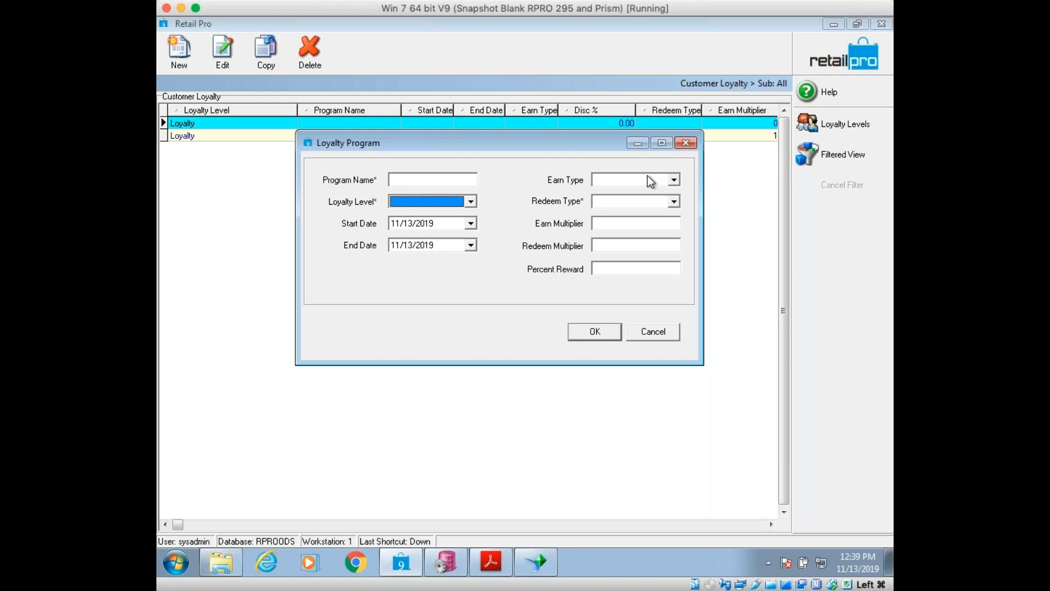
pyautogui.click(675, 180)
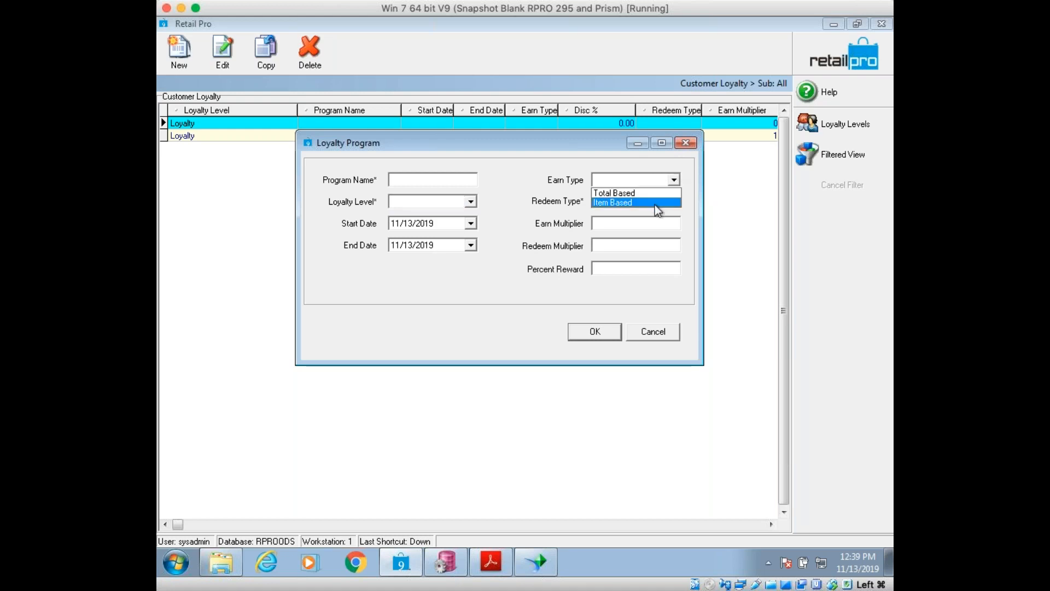
pyautogui.click(667, 179)
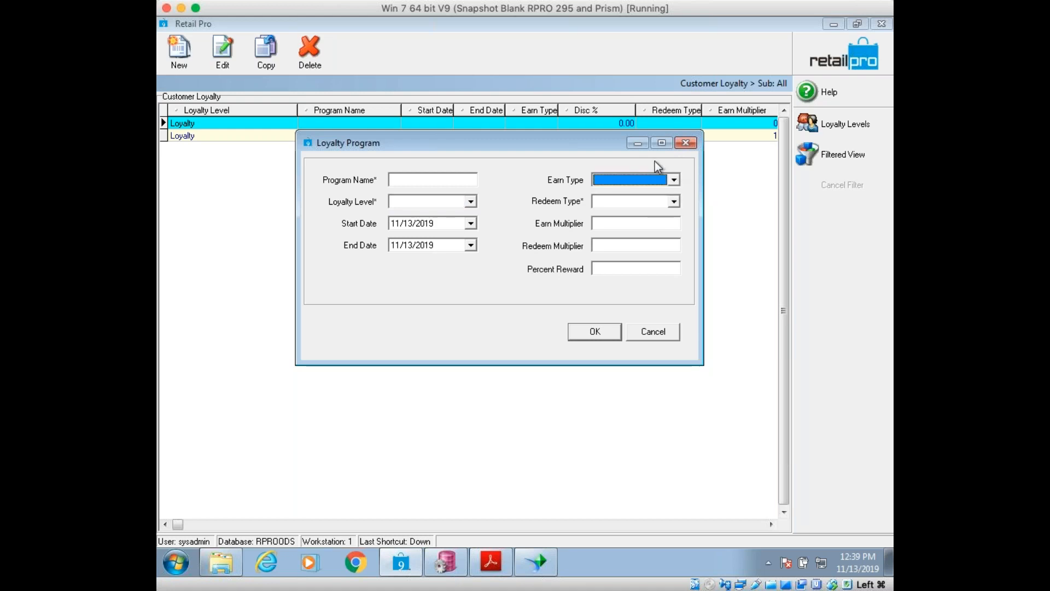
pyautogui.click(676, 201)
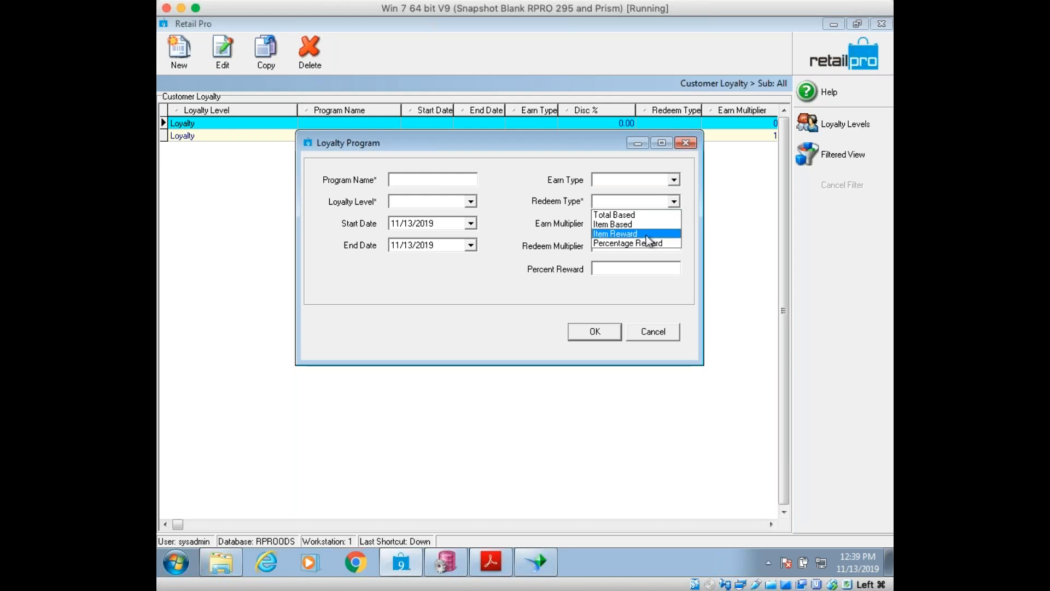
pyautogui.click(685, 272)
# Step: Try an earn multiplier of 1 and a redeem multiplier of .02 in the new program, then cancel it
pyautogui.click(608, 249)
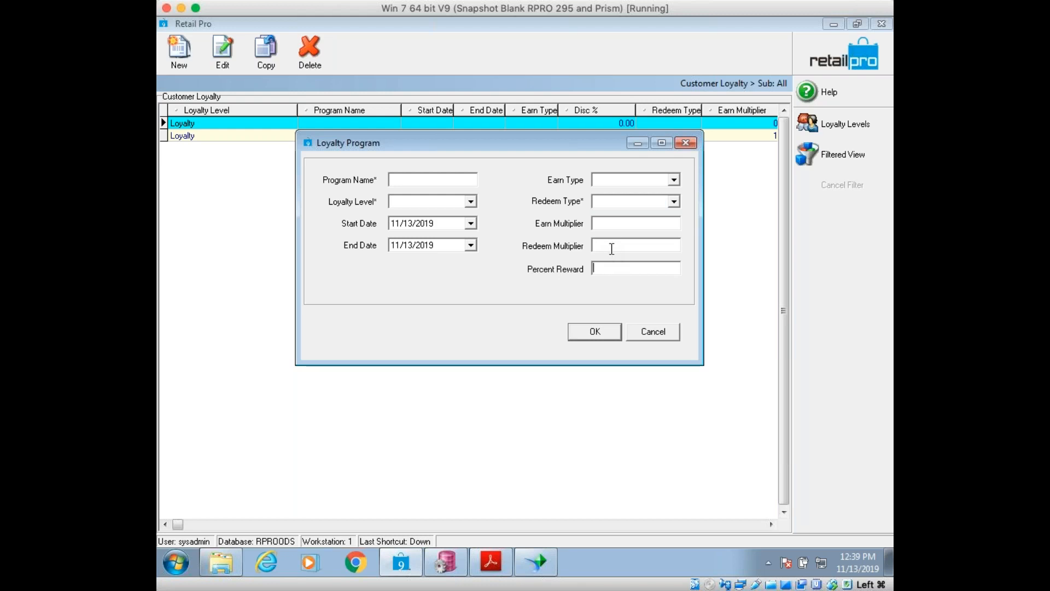
pyautogui.click(607, 246)
pyautogui.click(615, 224)
pyautogui.write('1')
pyautogui.click(613, 244)
pyautogui.write('.02')
pyautogui.click(672, 333)
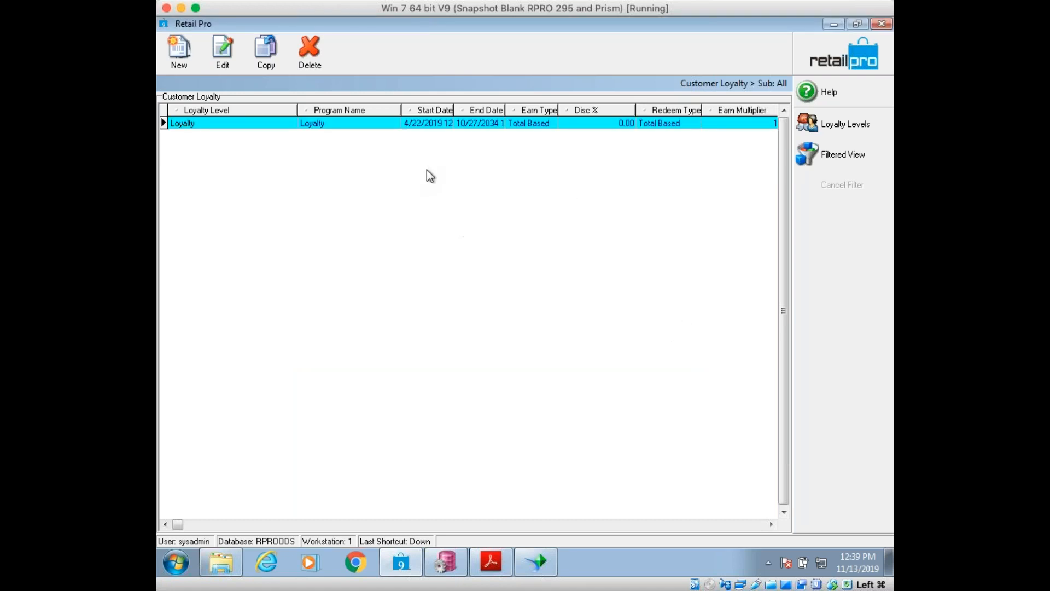
# Step: Review the list of defined loyalty levels and close it without changes
pyautogui.click(856, 124)
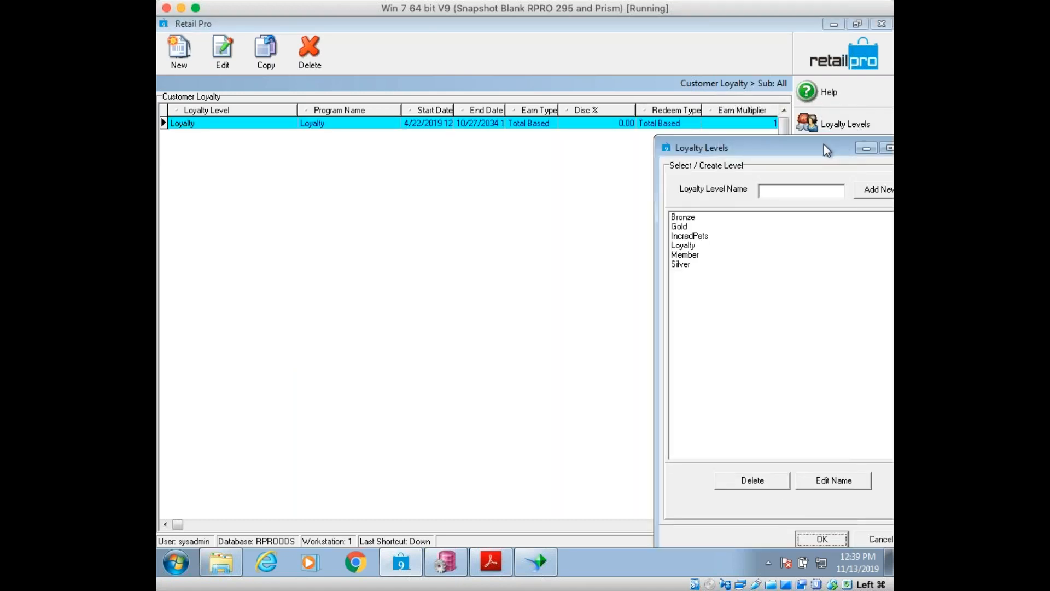
pyautogui.moveTo(824, 144); pyautogui.dragTo(473, 91)
pyautogui.click(572, 94)
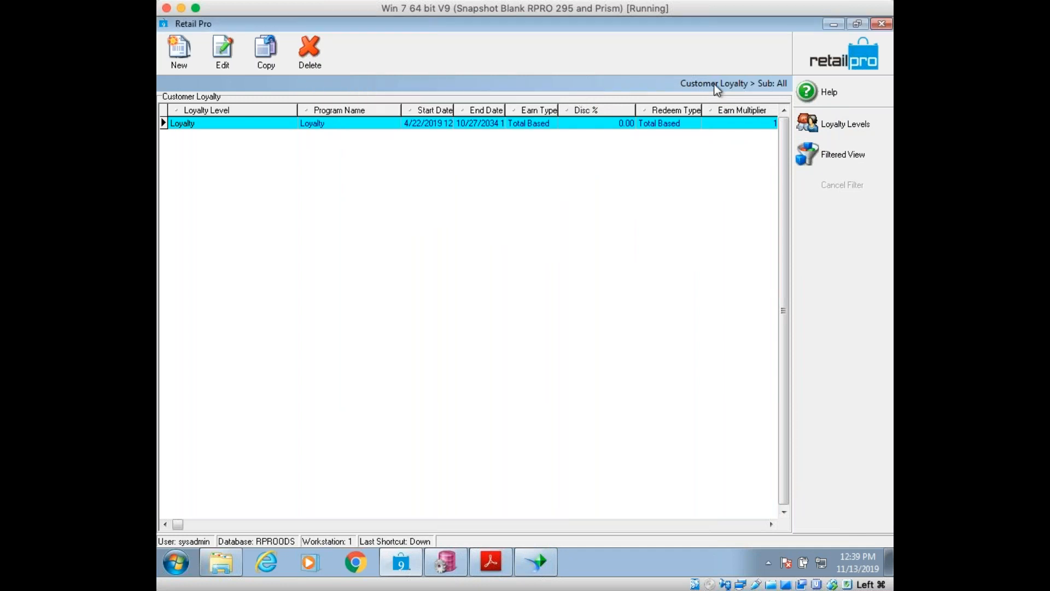
# Step: Open the general Point of Sale loyalty settings under the local system preferences
pyautogui.click(829, 60)
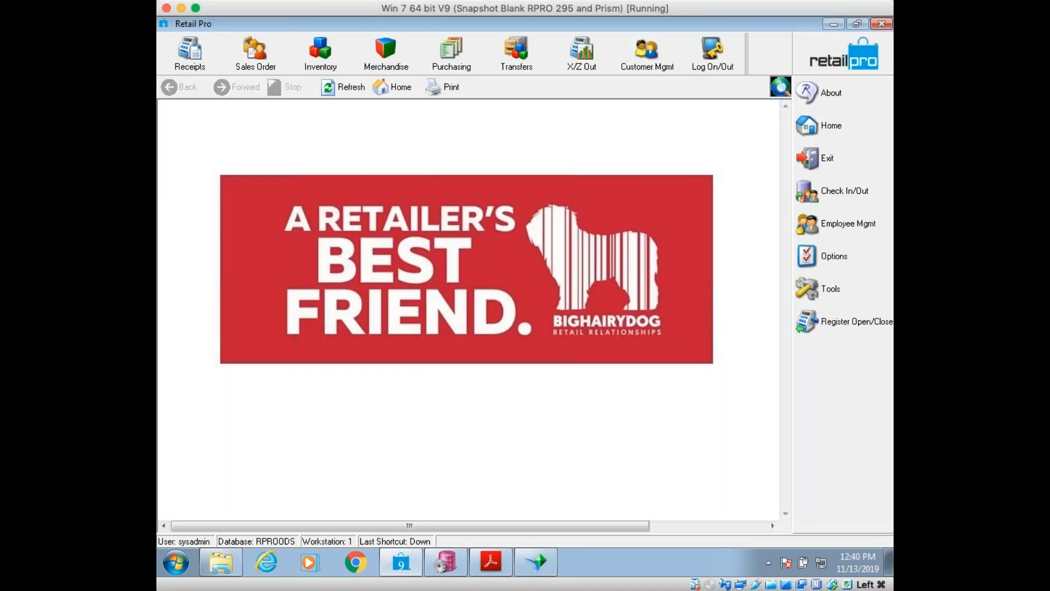
pyautogui.click(847, 263)
pyautogui.click(755, 286)
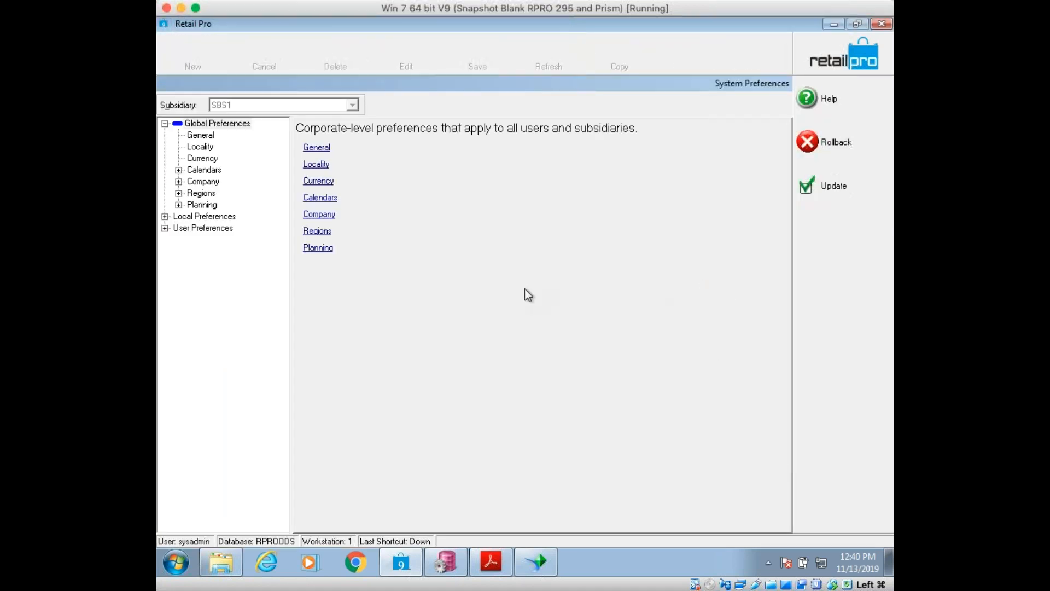
pyautogui.click(165, 216)
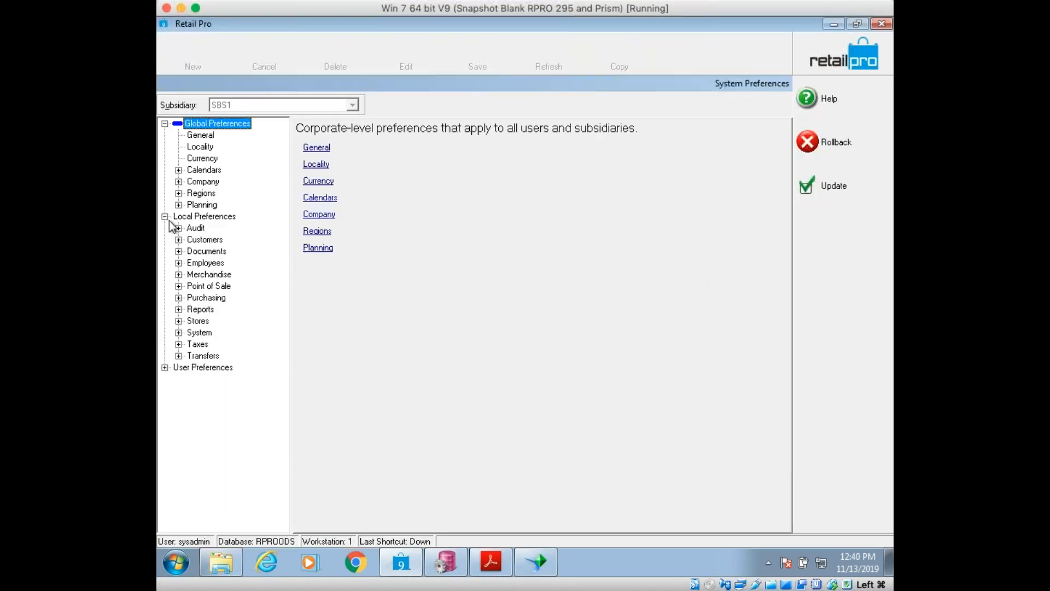
pyautogui.click(179, 286)
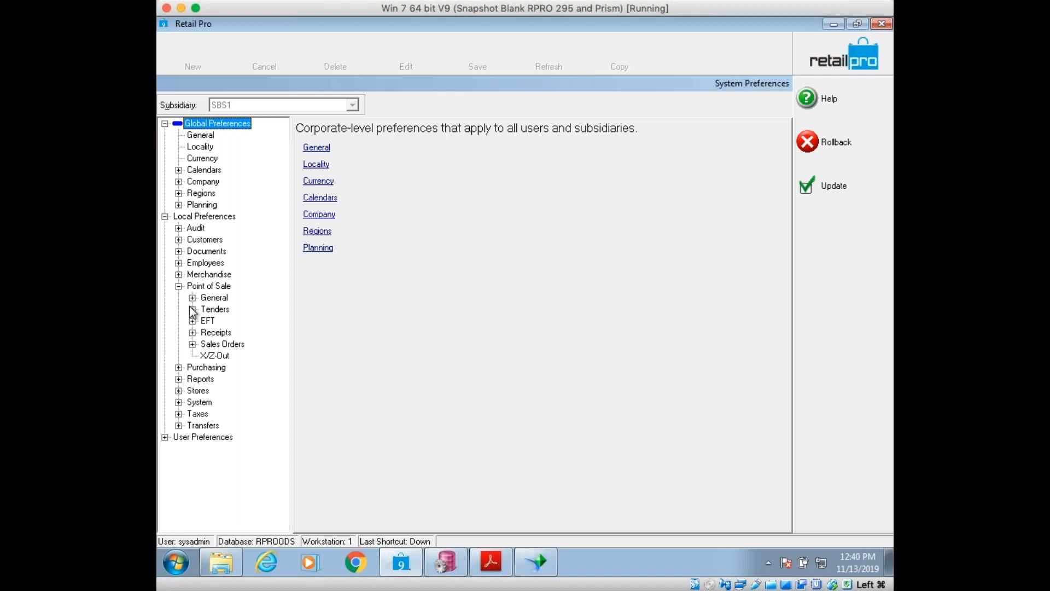
pyautogui.click(193, 297)
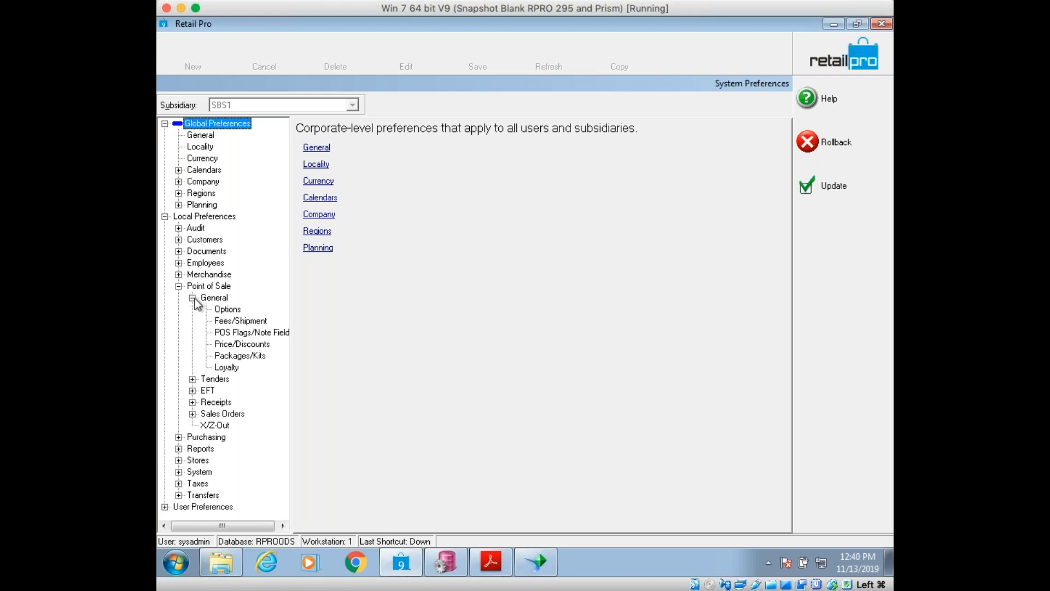
pyautogui.click(230, 367)
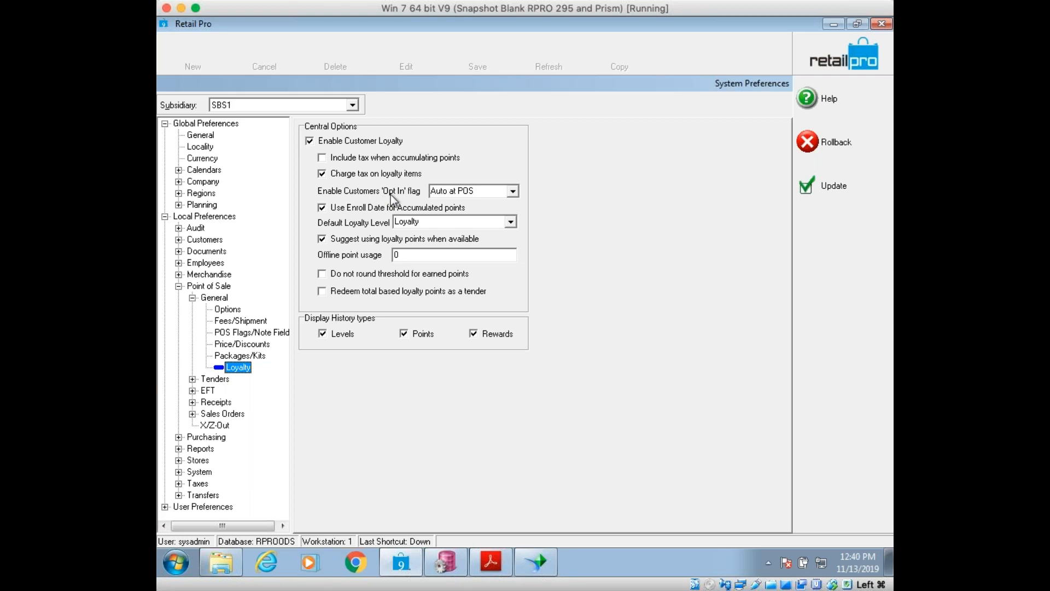
# Step: Examine the opt-in flag choices, the loyalty point suggestion and the redeem-as-tender option, then update the preferences
pyautogui.click(511, 191)
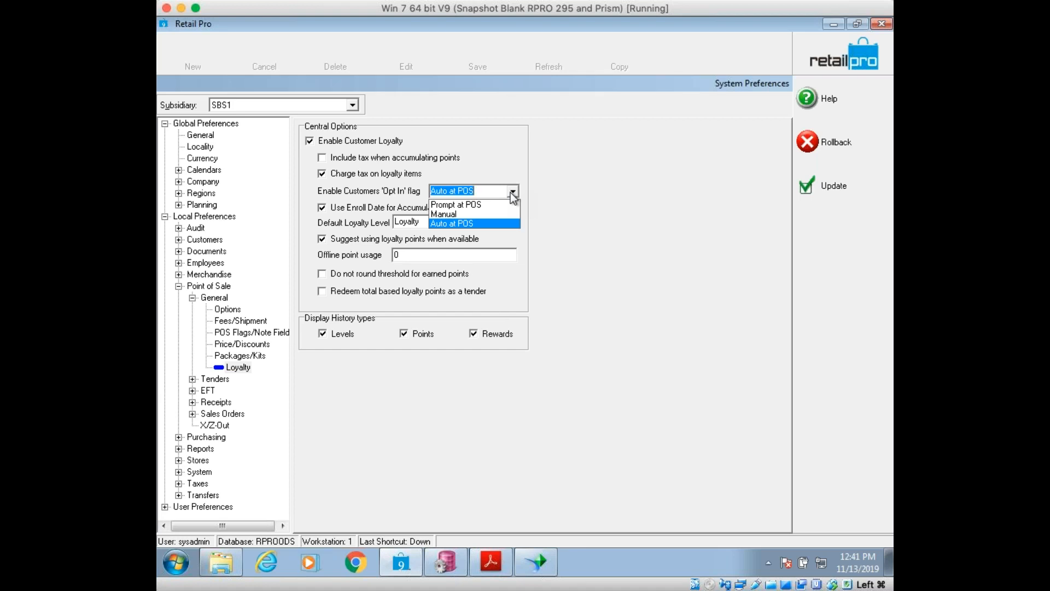
pyautogui.click(494, 150)
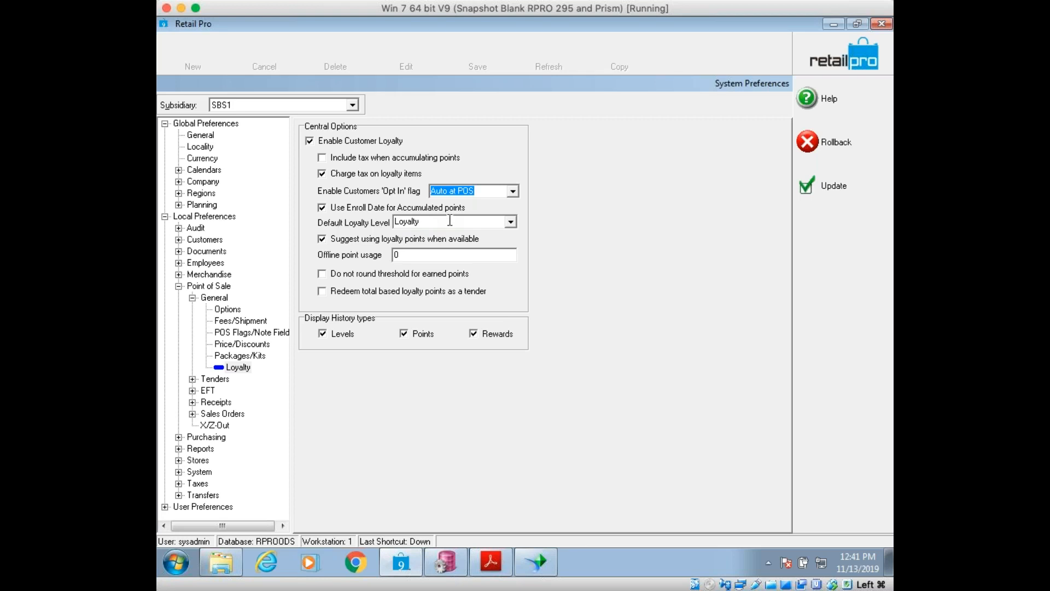
pyautogui.click(324, 239)
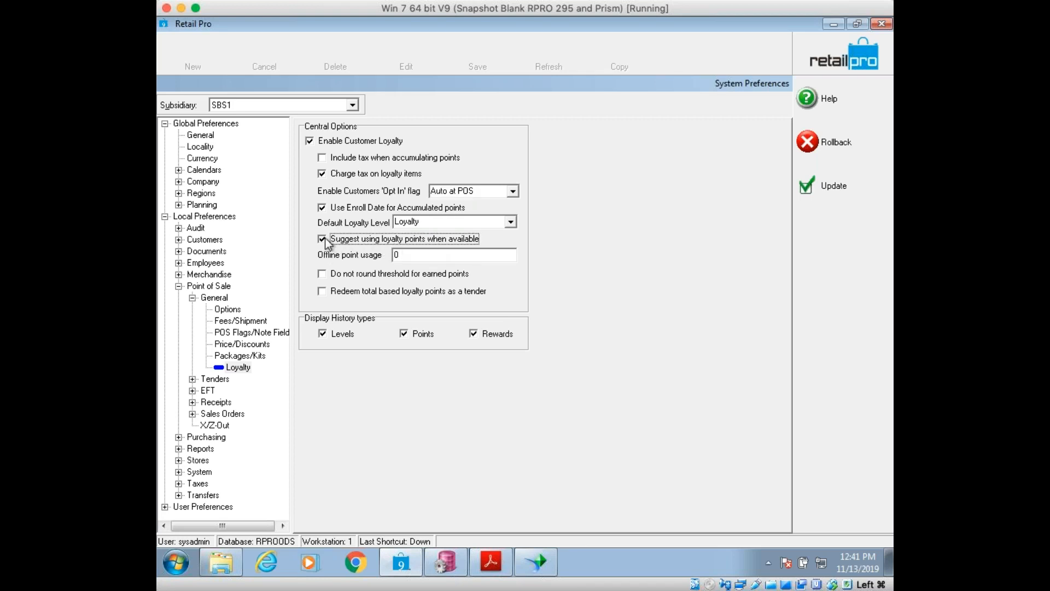
pyautogui.click(323, 239)
pyautogui.click(327, 293)
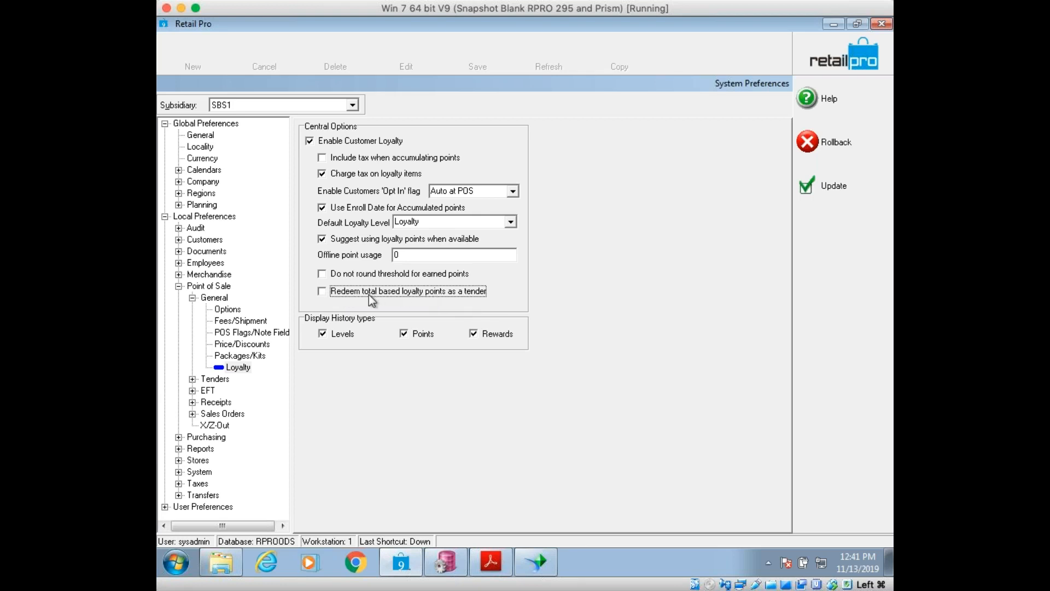
pyautogui.click(825, 193)
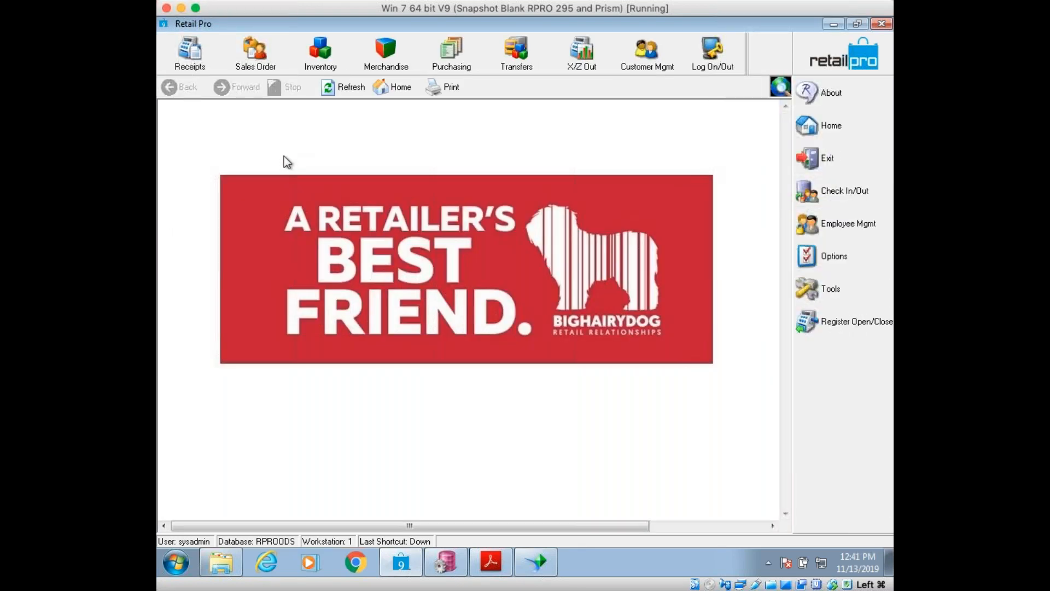
# Step: Open the first customer's record in form view and adjust the loyalty balance to 100
pyautogui.click(657, 62)
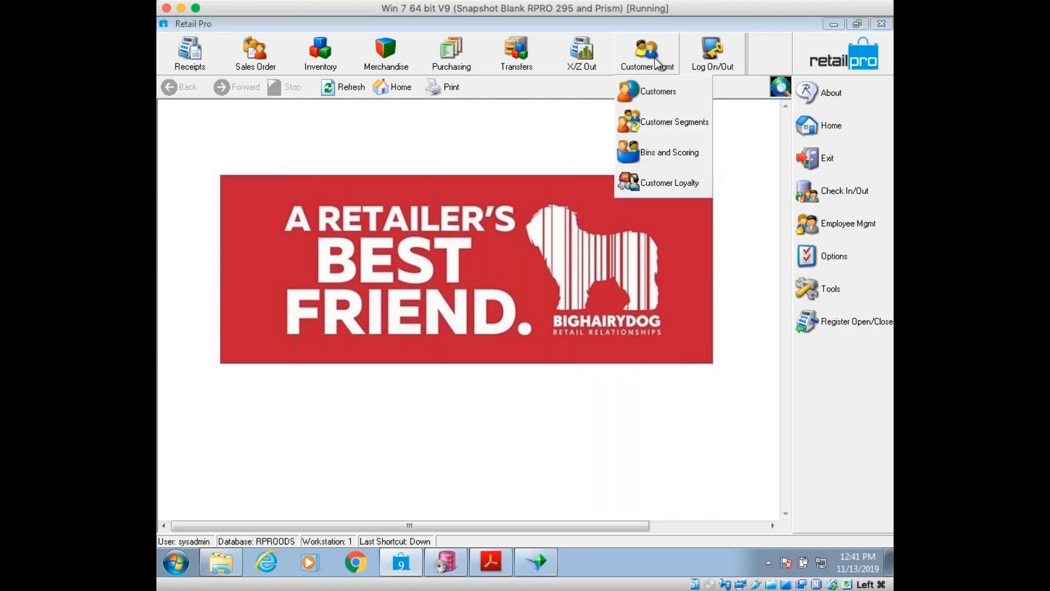
pyautogui.click(670, 92)
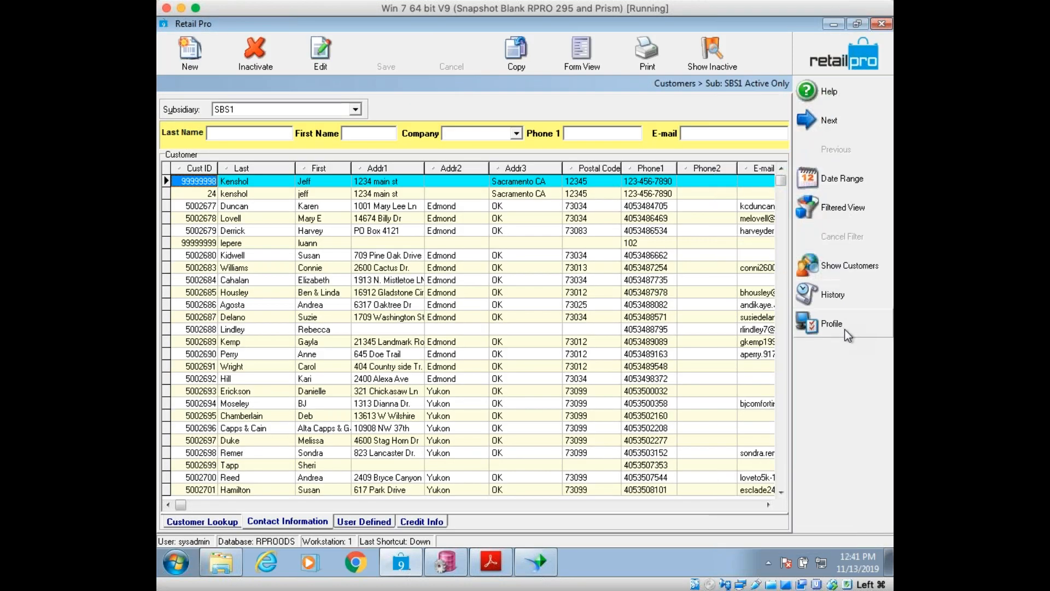
pyautogui.click(594, 65)
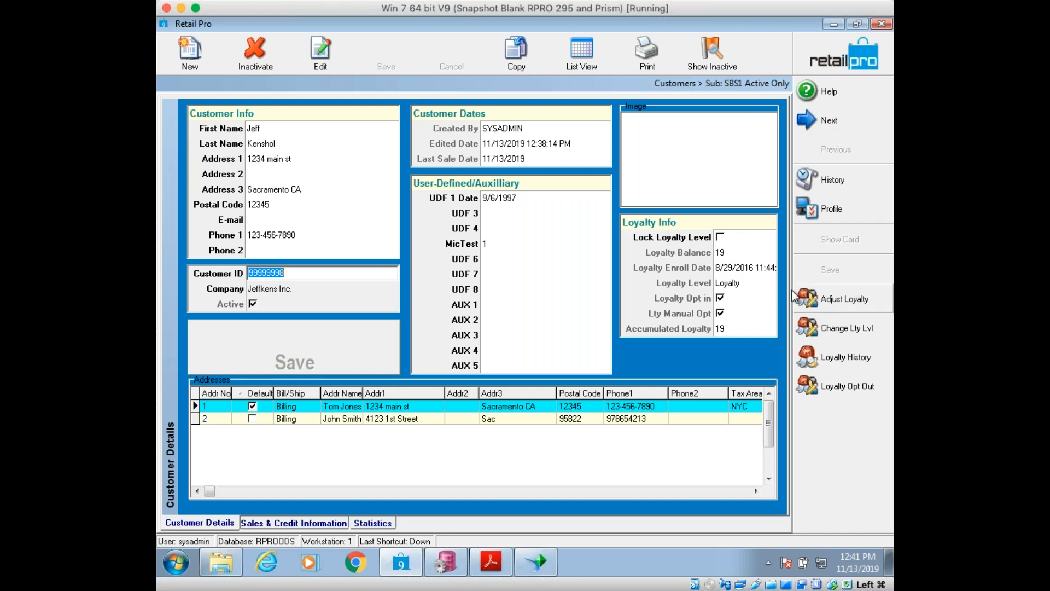
pyautogui.click(833, 299)
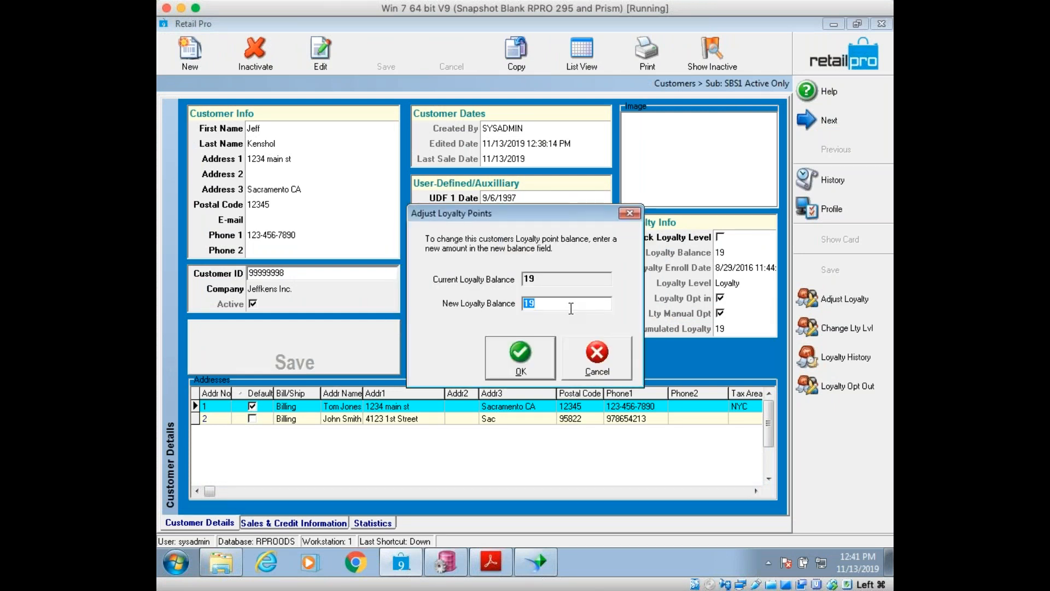
pyautogui.write('100')
pyautogui.click(519, 358)
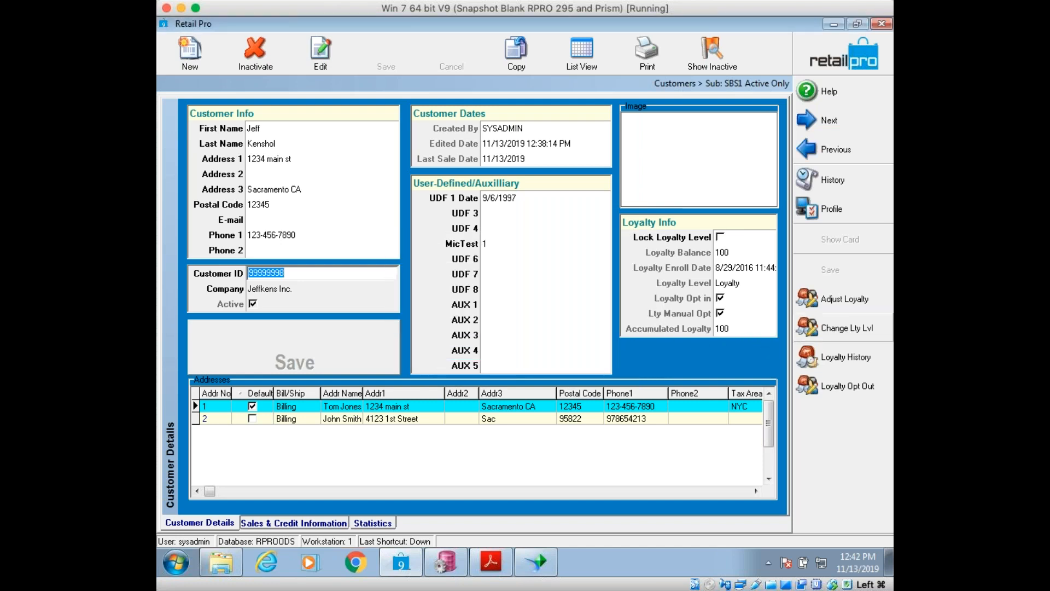
# Step: View the loyalty levels selectable for the customer, then examine the level and point entries in the loyalty history
pyautogui.click(836, 328)
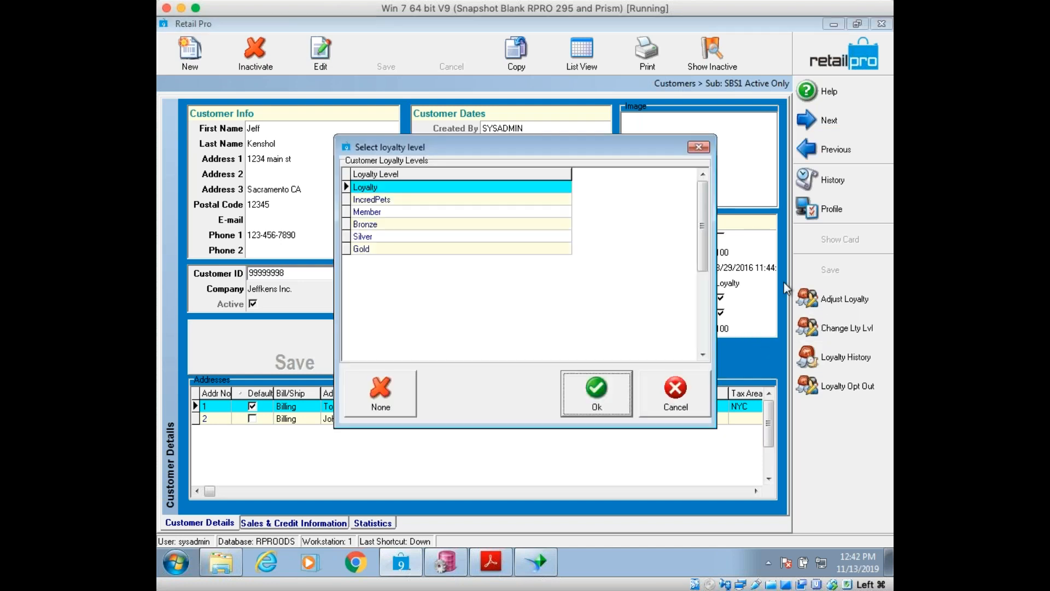
pyautogui.click(699, 147)
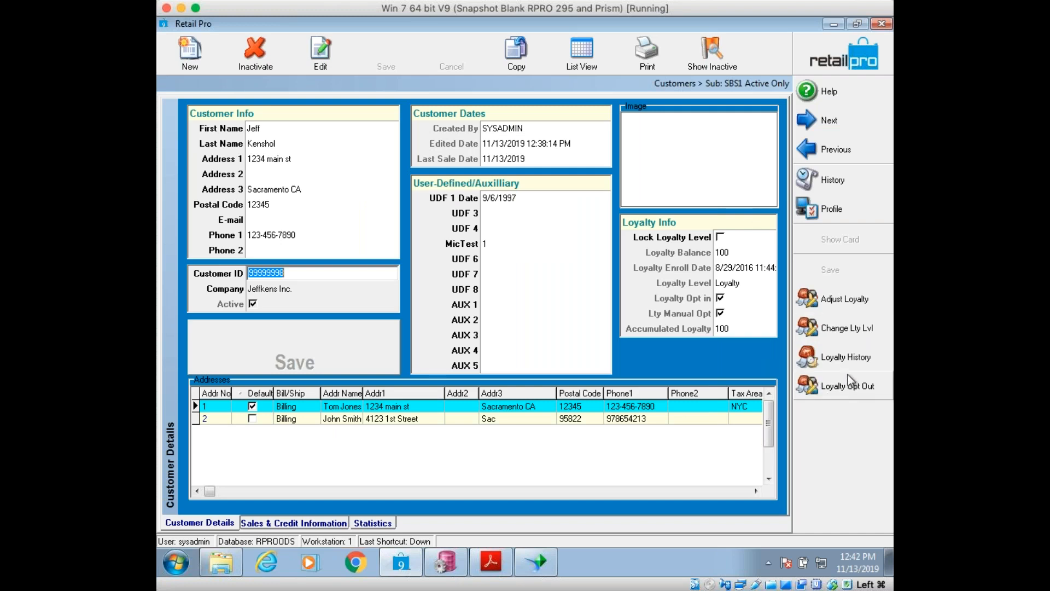
pyautogui.click(848, 360)
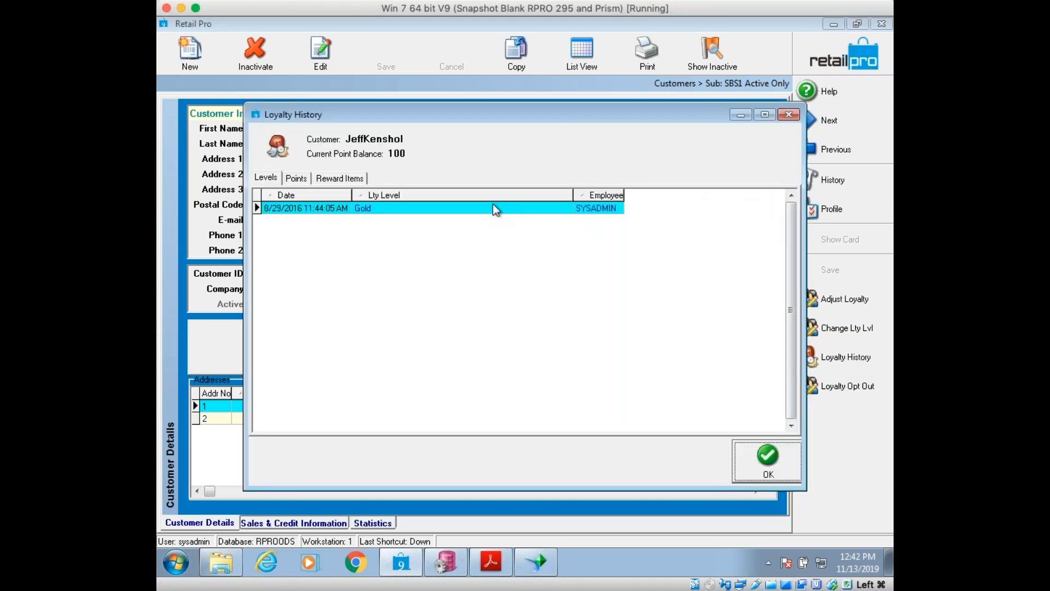
pyautogui.click(270, 179)
pyautogui.click(301, 182)
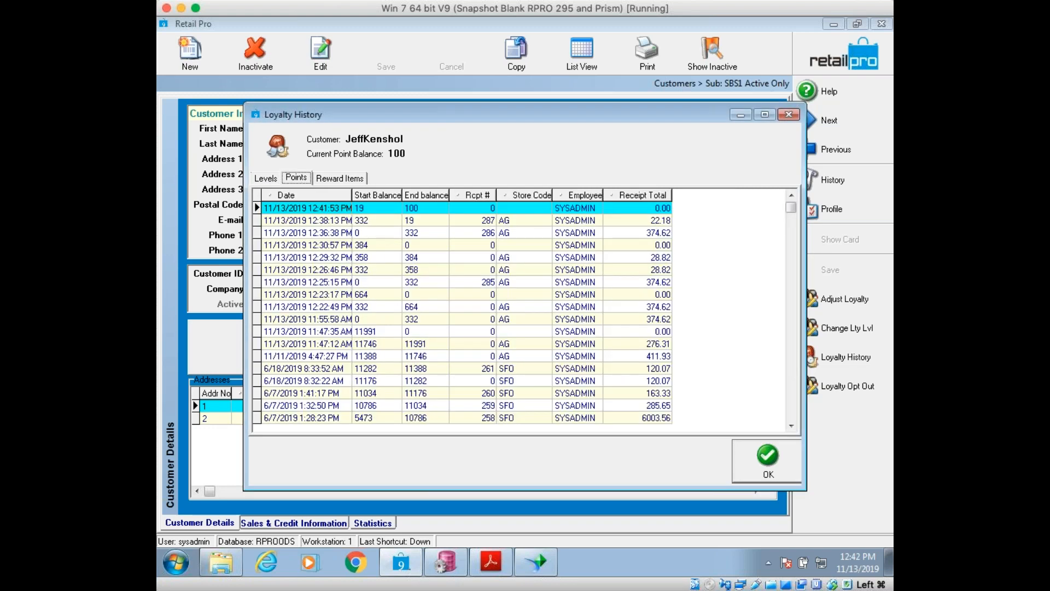
pyautogui.click(789, 115)
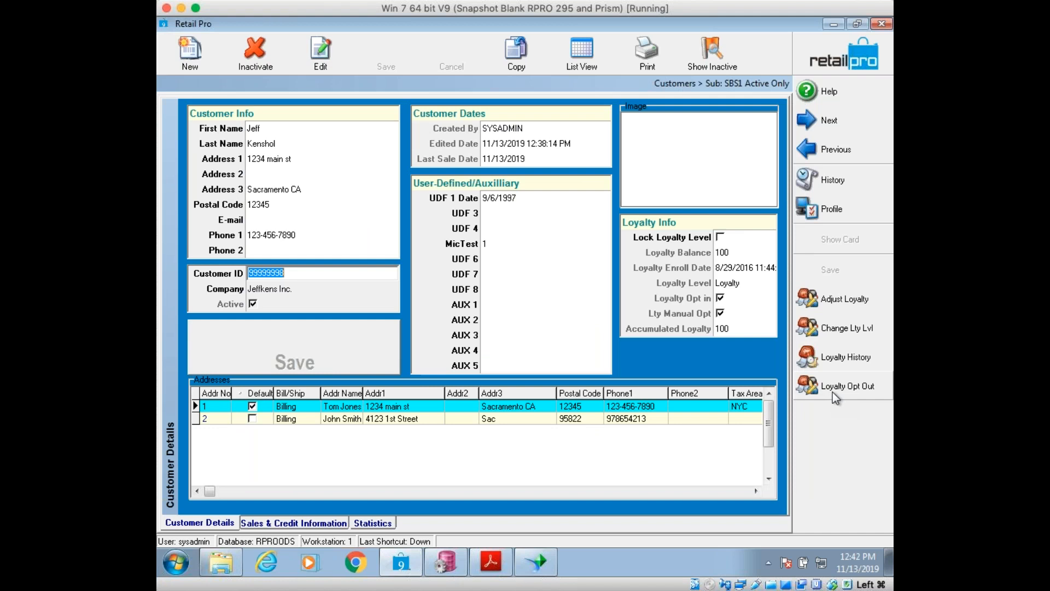
pyautogui.rightClick(826, 417)
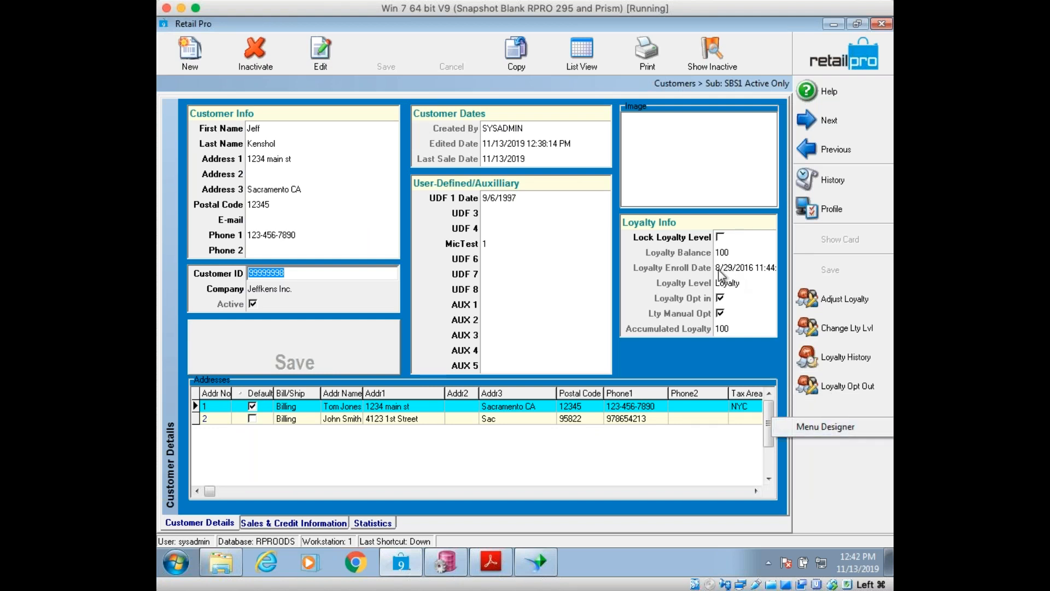
pyautogui.click(828, 402)
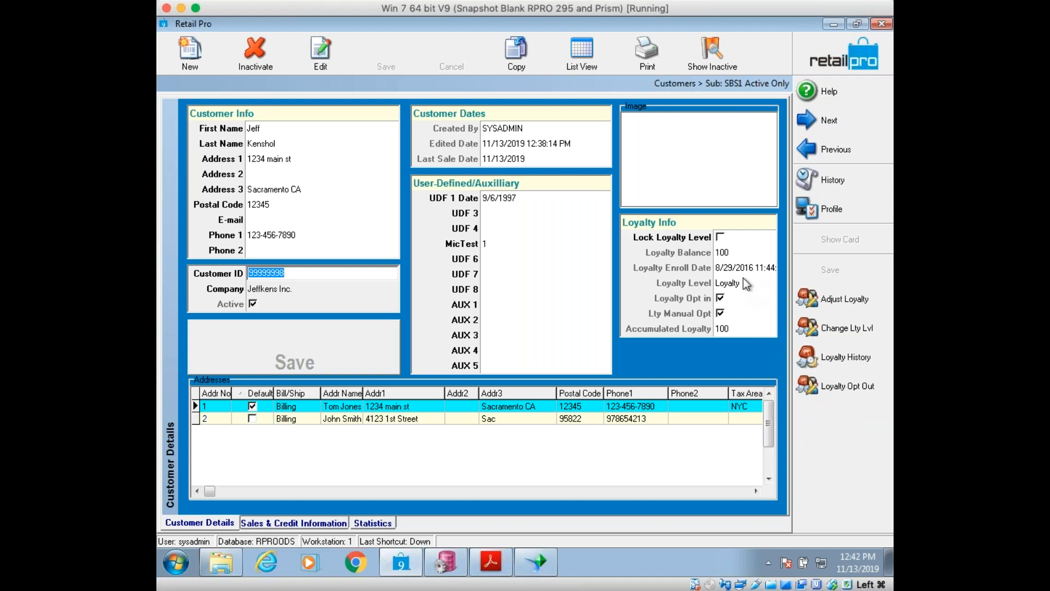